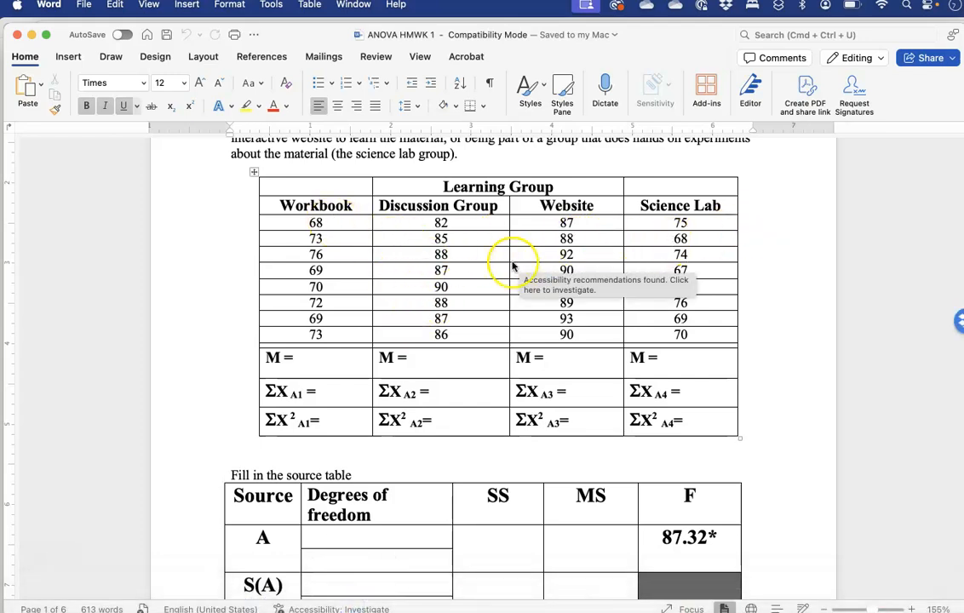
# Step: Select the Workbook scores in the homework's Learning Group table and switch to SPSS Statistics
pyautogui.click(302, 227)
pyautogui.moveTo(302, 226); pyautogui.dragTo(325, 331)
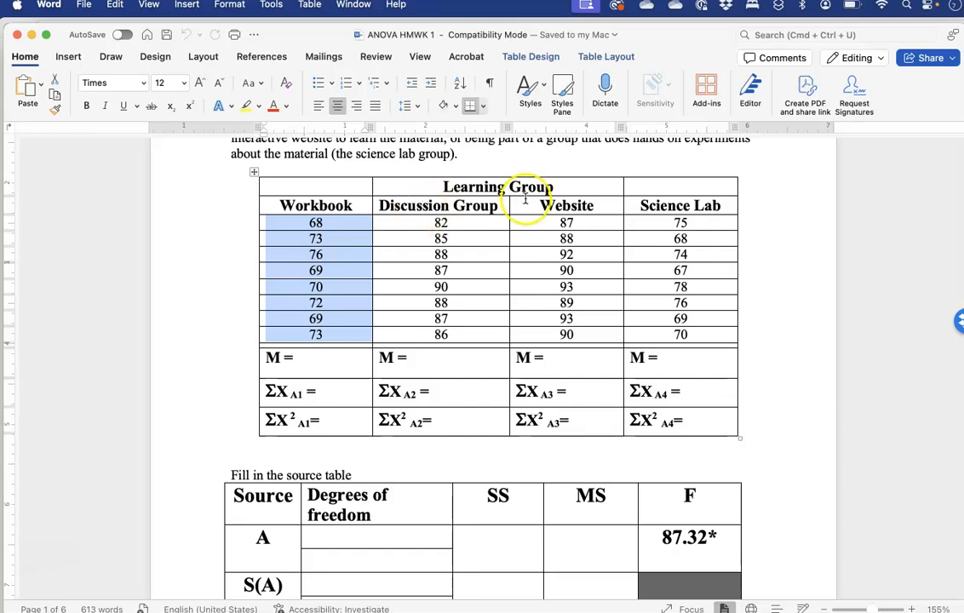
pyautogui.moveTo(220, 601)
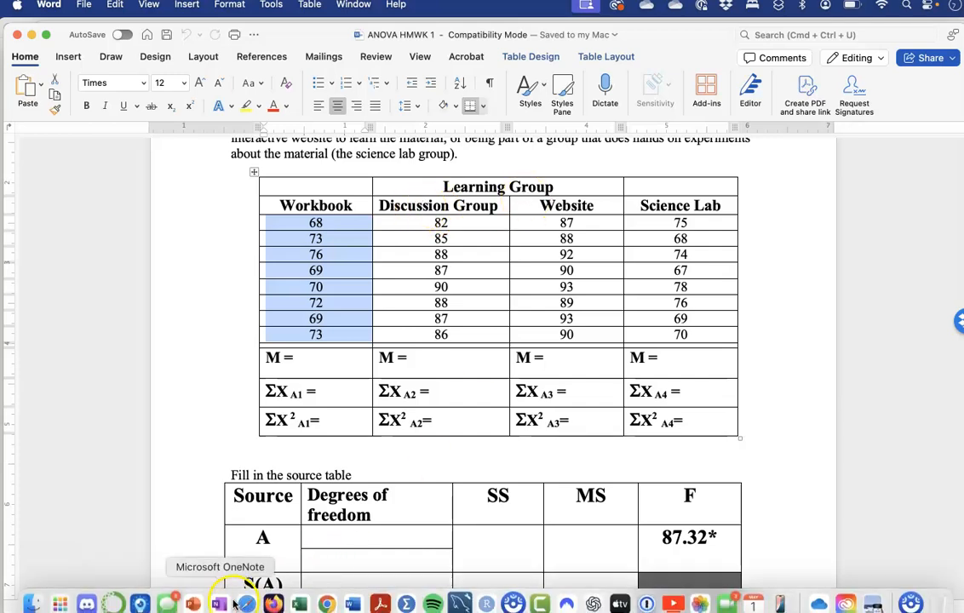
pyautogui.click(406, 603)
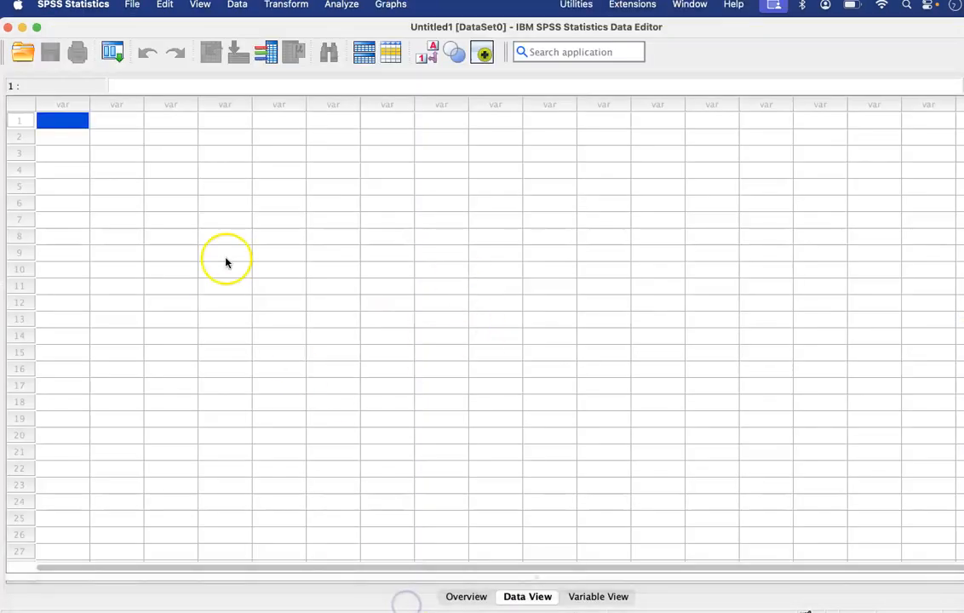
# Step: Define the first variable of the empty dataset with the name LearningGRP
pyautogui.click(590, 598)
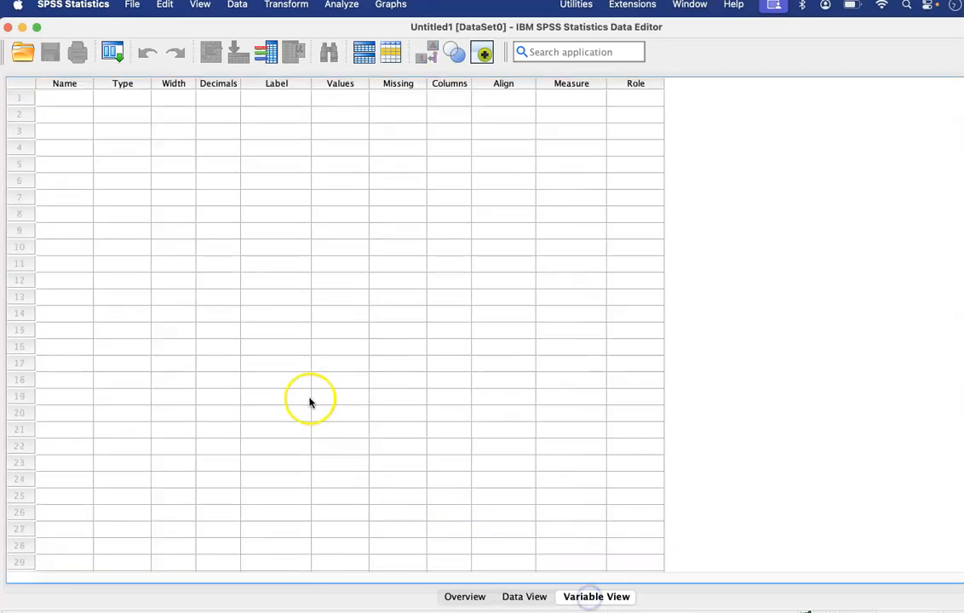
pyautogui.write('Leas')
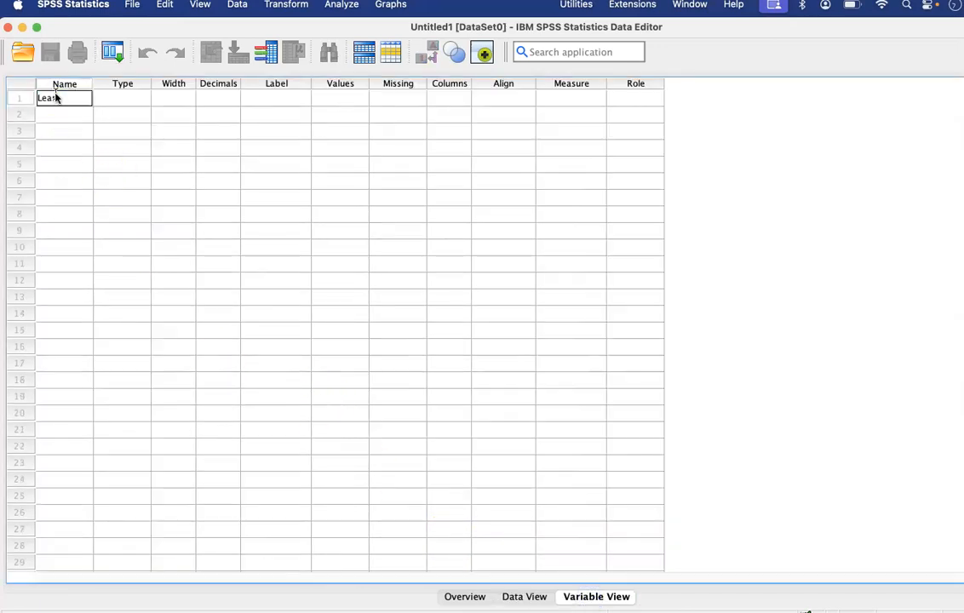
pyautogui.write('i')
pyautogui.press('Return')
pyautogui.click(71, 103)
pyautogui.click(68, 102)
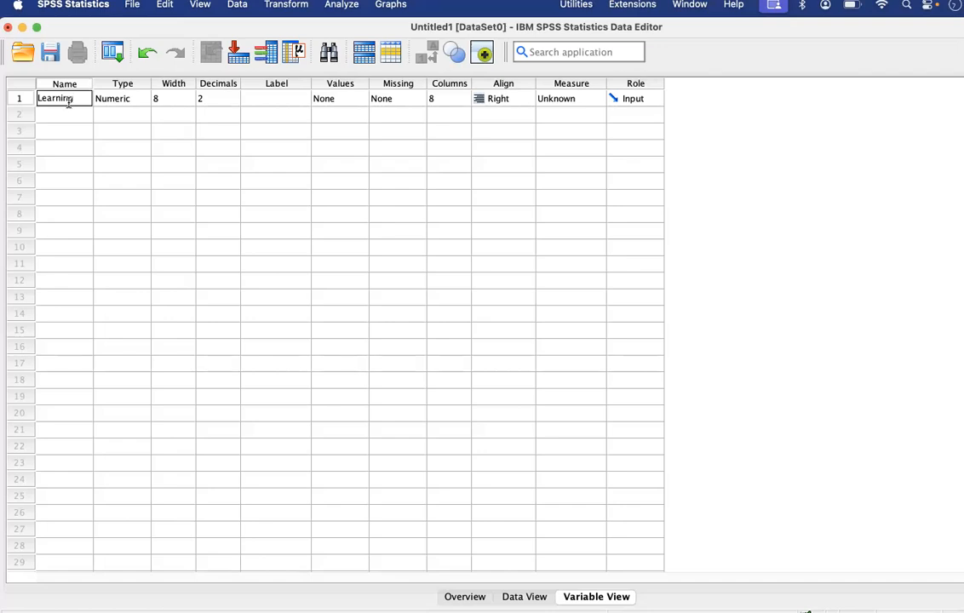
pyautogui.click(121, 144)
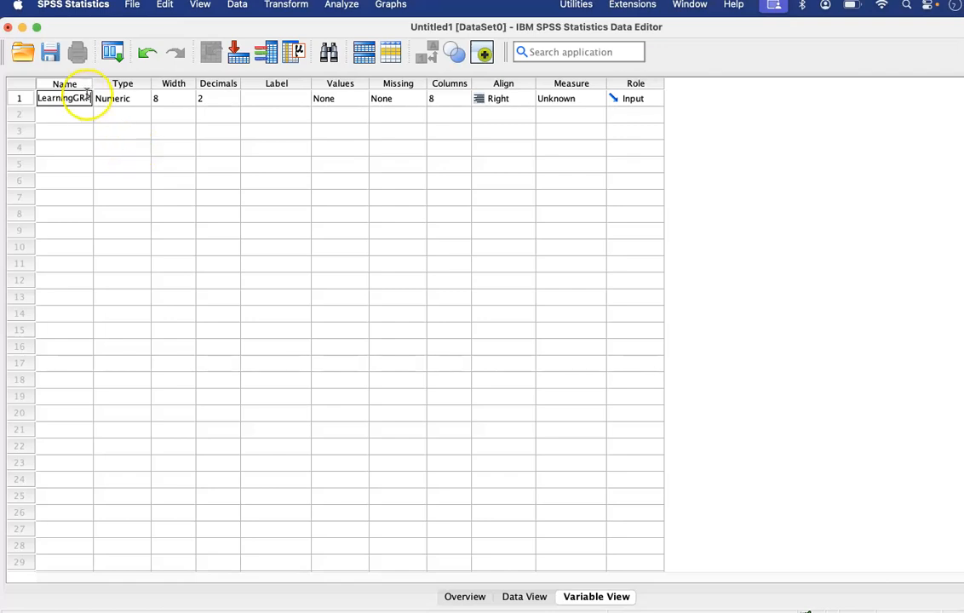
# Step: Widen the Name column to fit the variable name and set LearningGRP's decimals to 0
pyautogui.moveTo(92, 82); pyautogui.dragTo(127, 82)
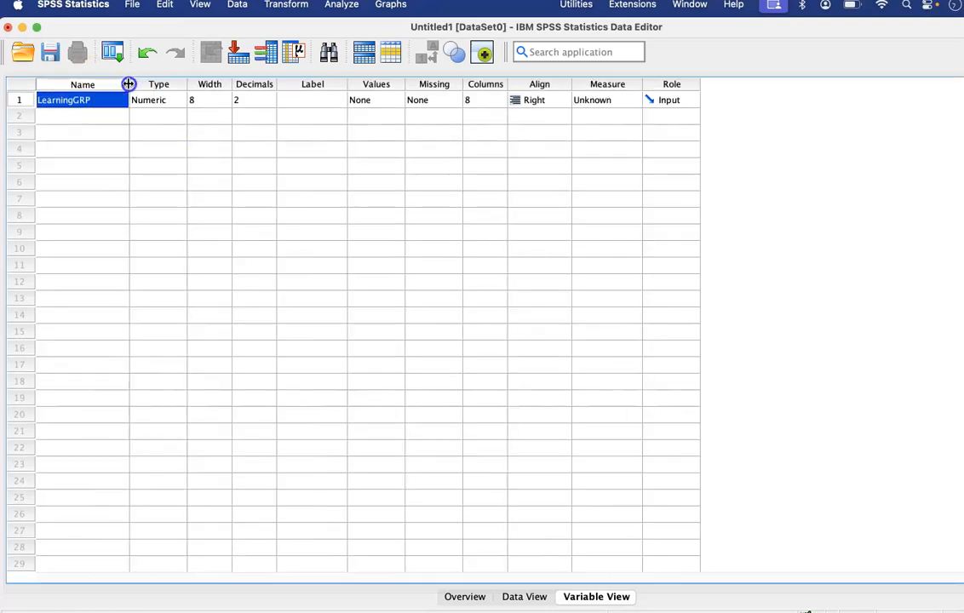
pyautogui.click(259, 100)
pyautogui.click(269, 104)
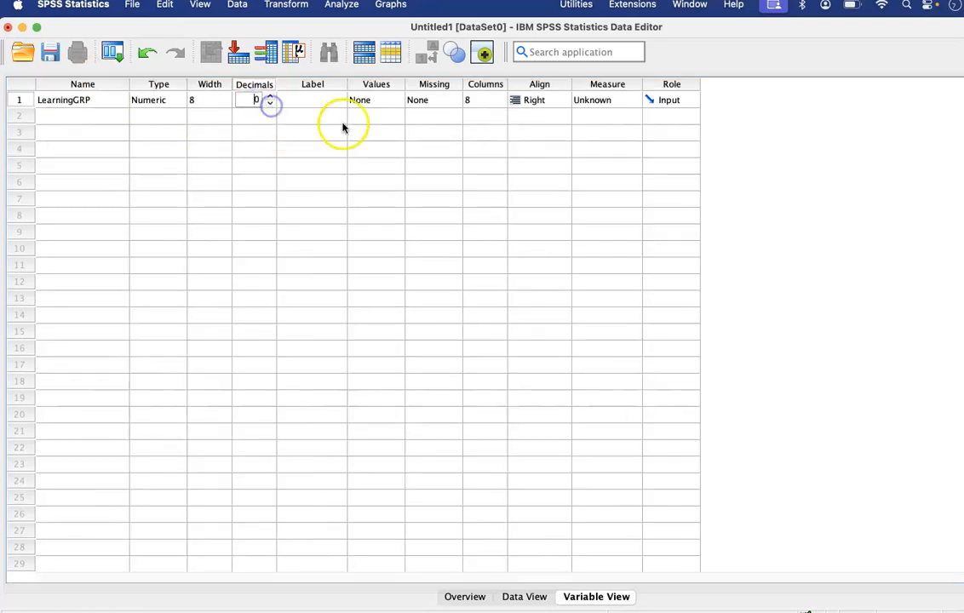
# Step: Add a value label for LearningGRP that assigns Workbook to value 1
pyautogui.click(365, 101)
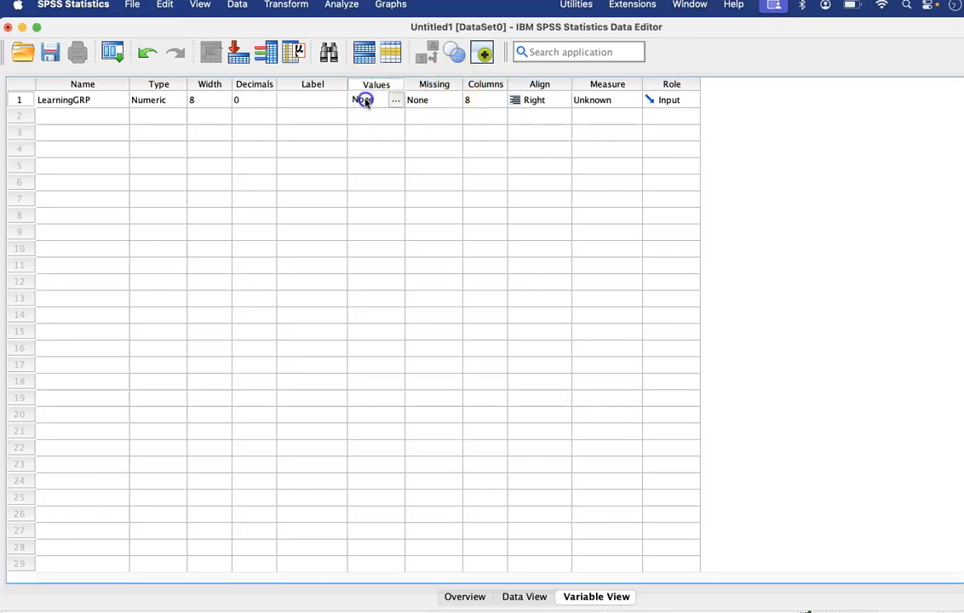
pyautogui.click(396, 101)
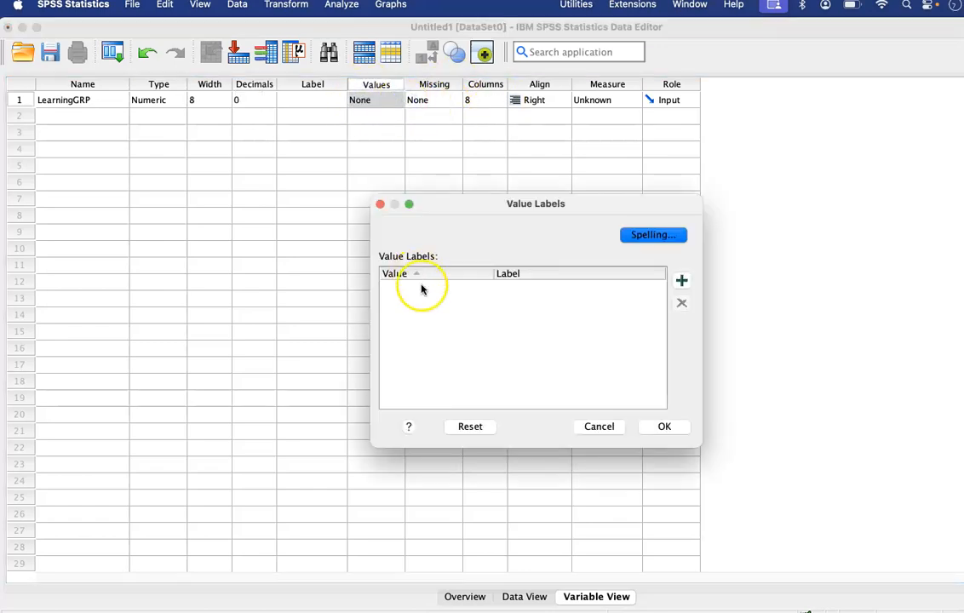
pyautogui.click(683, 280)
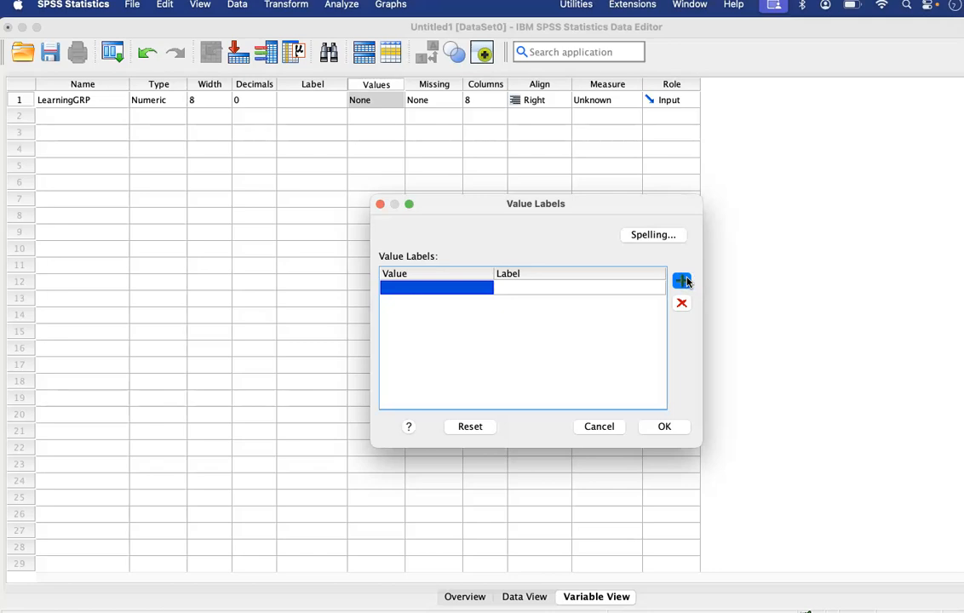
pyautogui.write('1')
pyautogui.press('Tab')
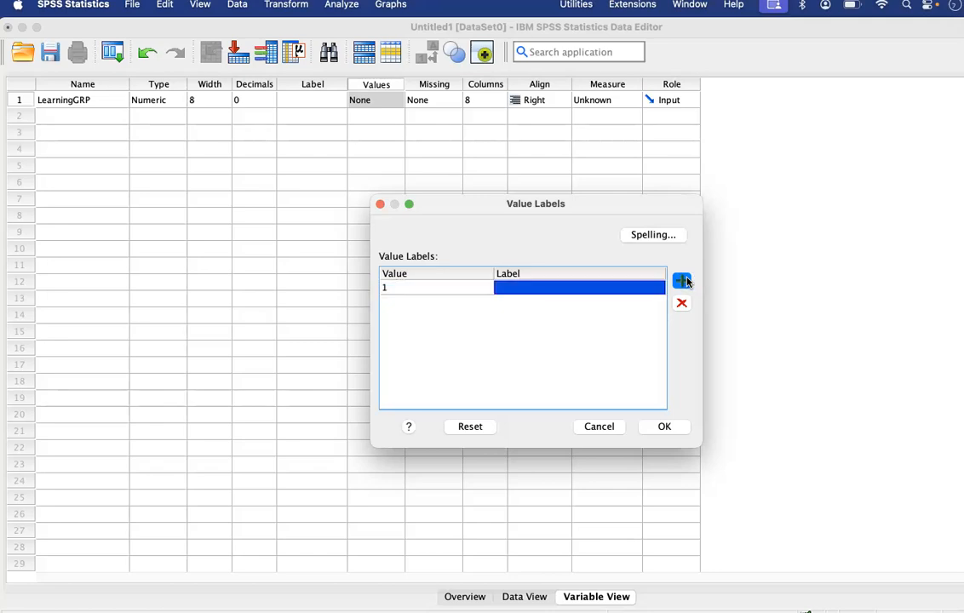
pyautogui.moveTo(540, 606)
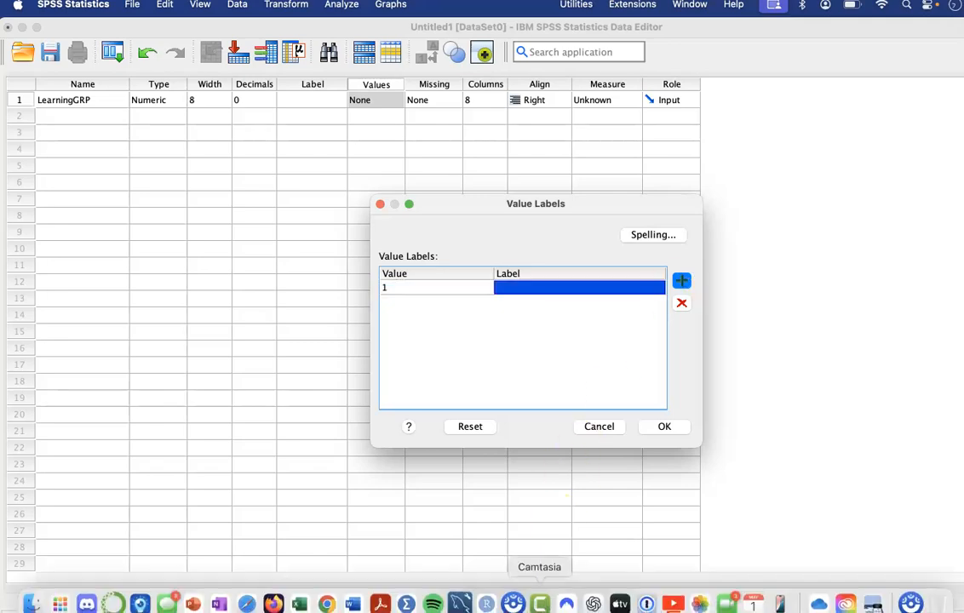
pyautogui.write('Workbook')
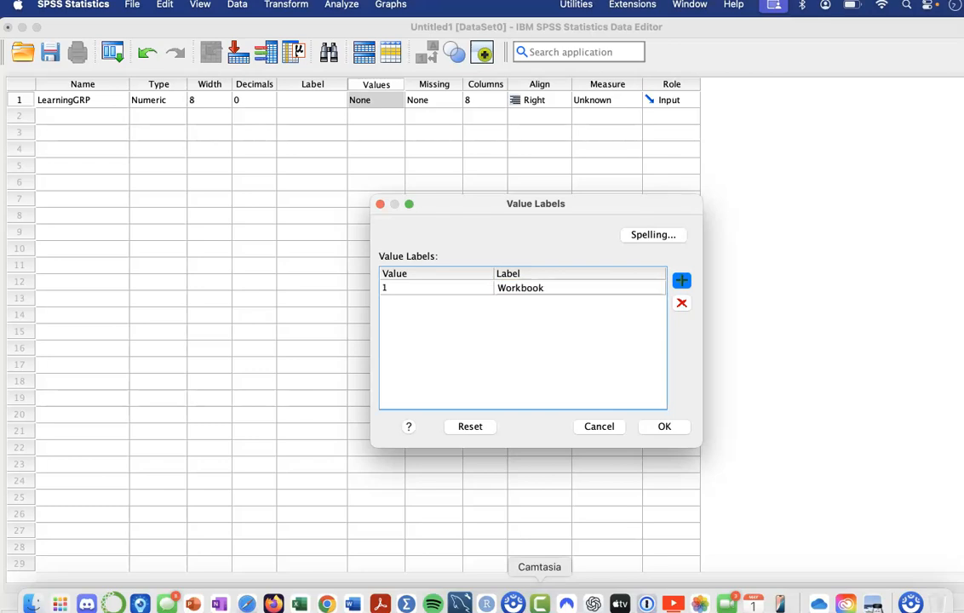
pyautogui.press('Tab')
# Step: Check the second group's name in the Word homework table and label LearningGRP value 2 as DisscussionGRP
pyautogui.write('2')
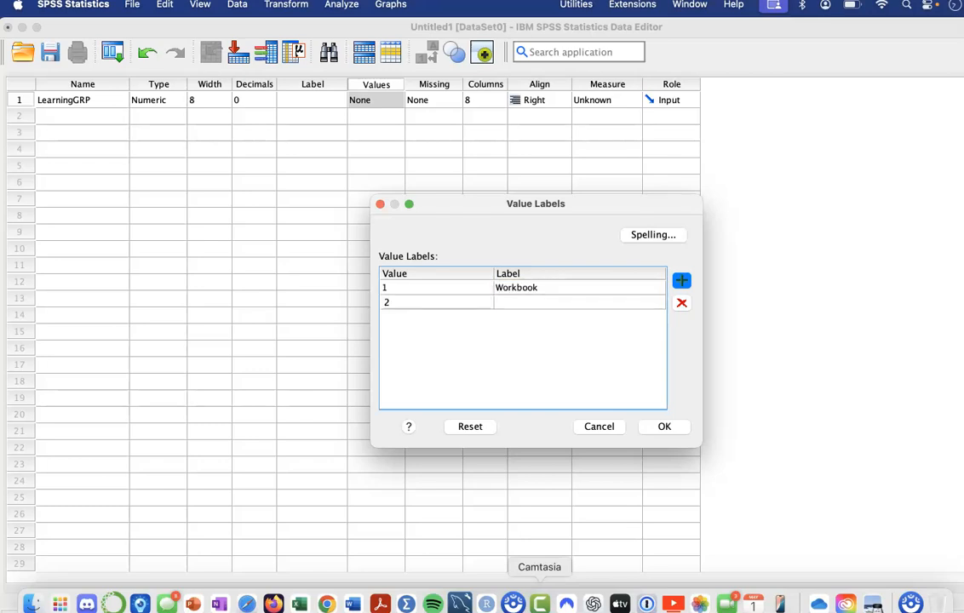
pyautogui.click(352, 605)
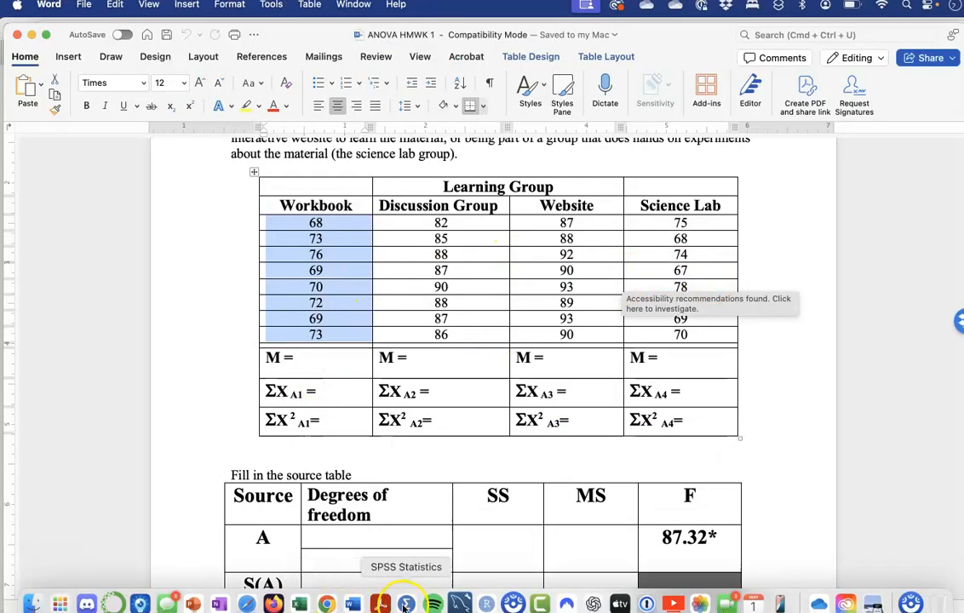
pyautogui.click(405, 606)
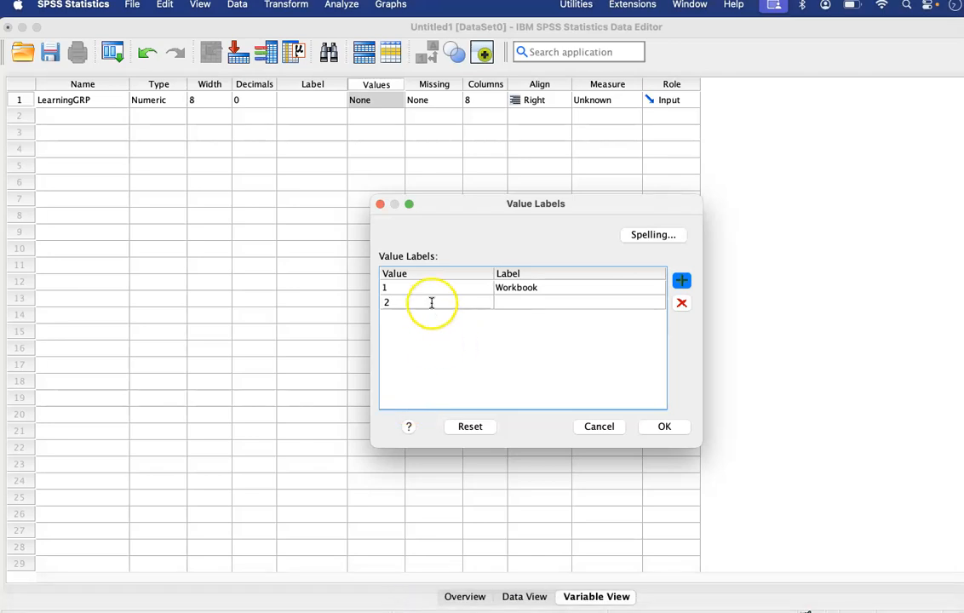
pyautogui.click(506, 303)
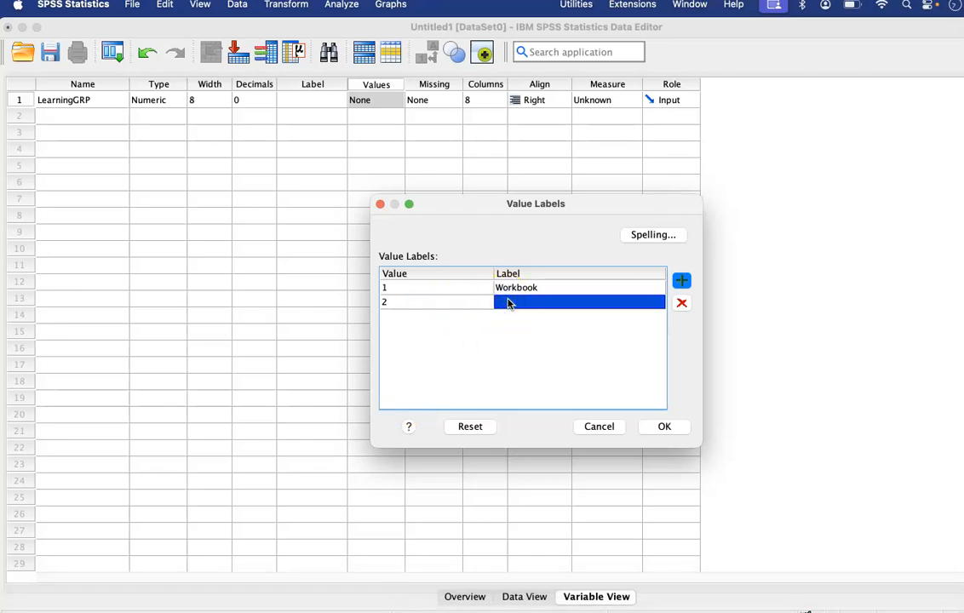
pyautogui.write('DiscussionGRP')
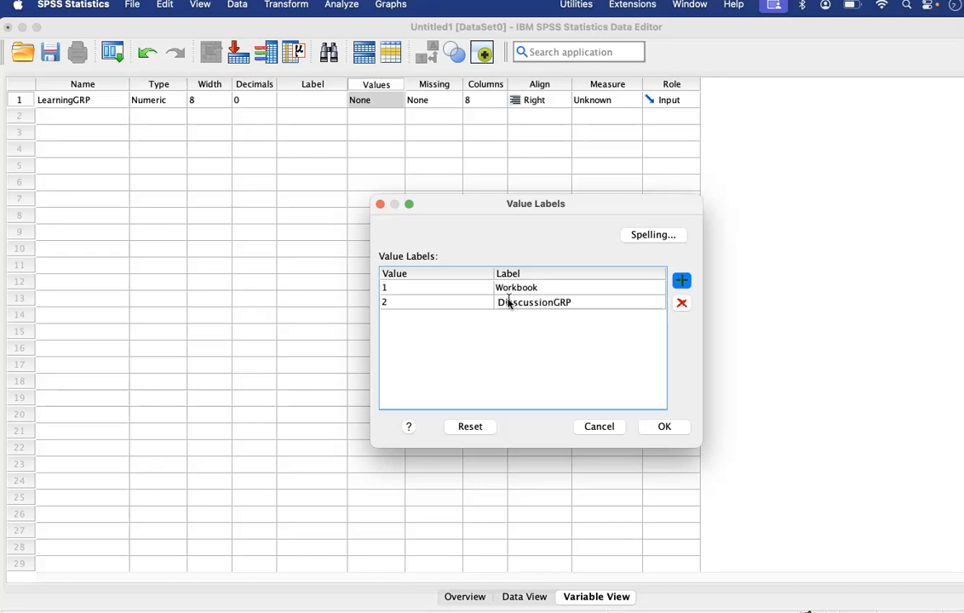
pyautogui.press('Return')
pyautogui.click(501, 364)
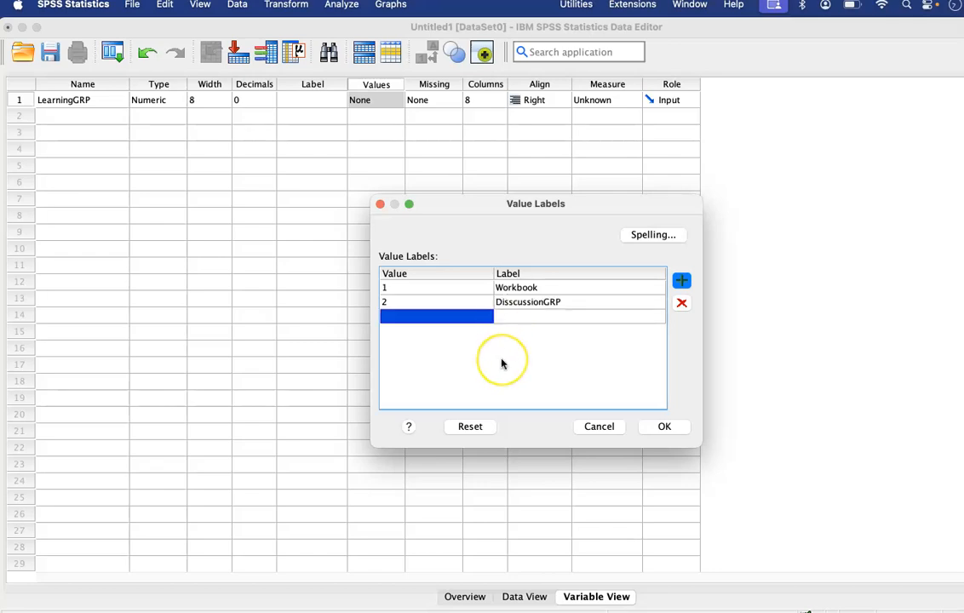
# Step: Check the third group's name in the Word homework table and label LearningGRP value 3 as Website
pyautogui.moveTo(406, 609)
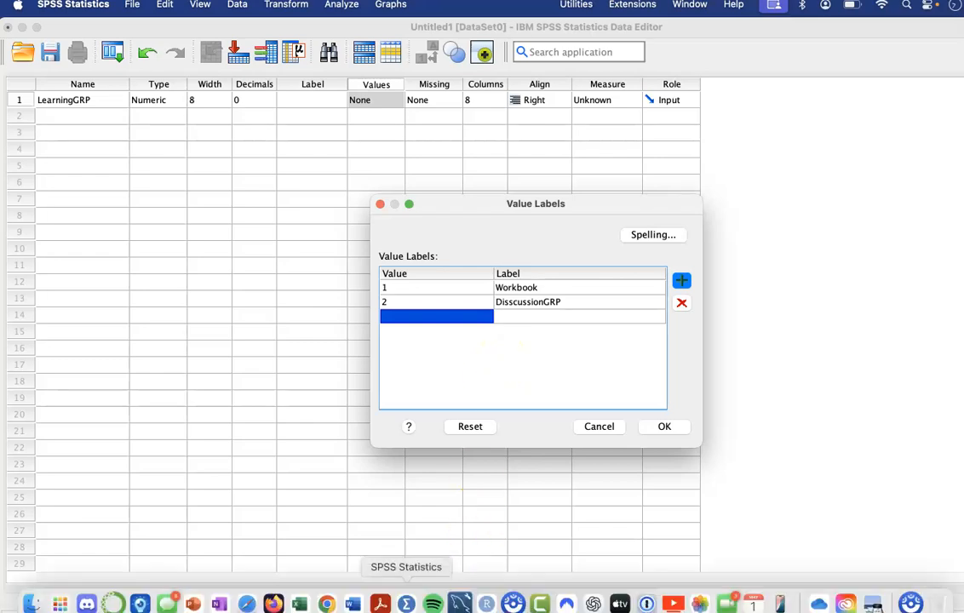
pyautogui.click(354, 604)
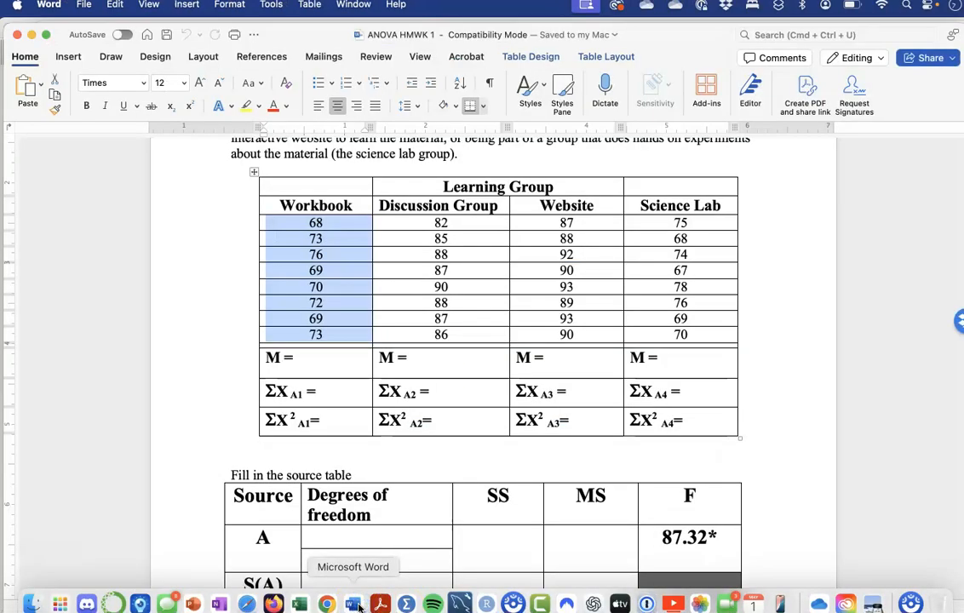
pyautogui.click(407, 605)
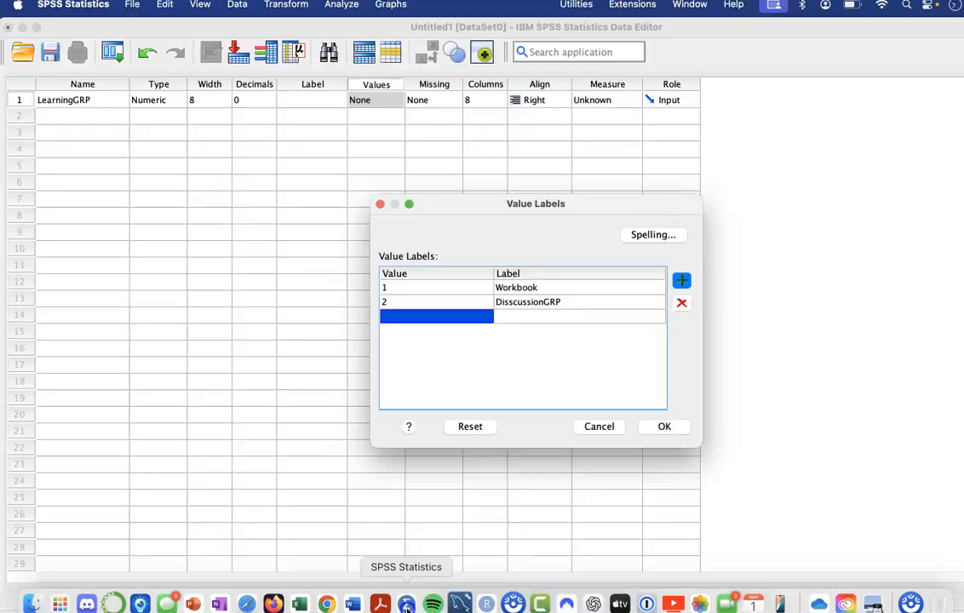
pyautogui.write('3')
pyautogui.press('Return')
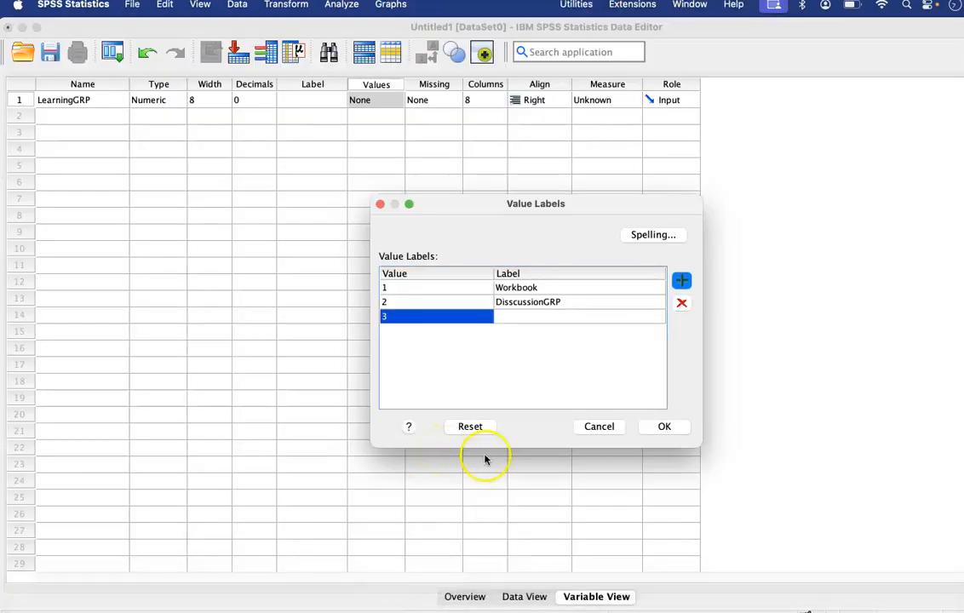
pyautogui.click(585, 314)
pyautogui.click(558, 316)
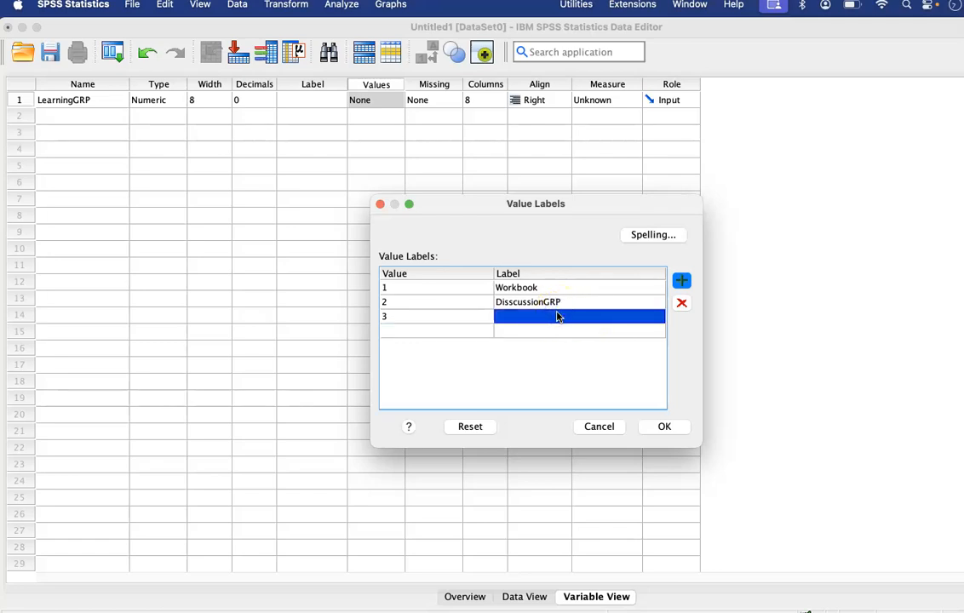
pyautogui.write('Webi')
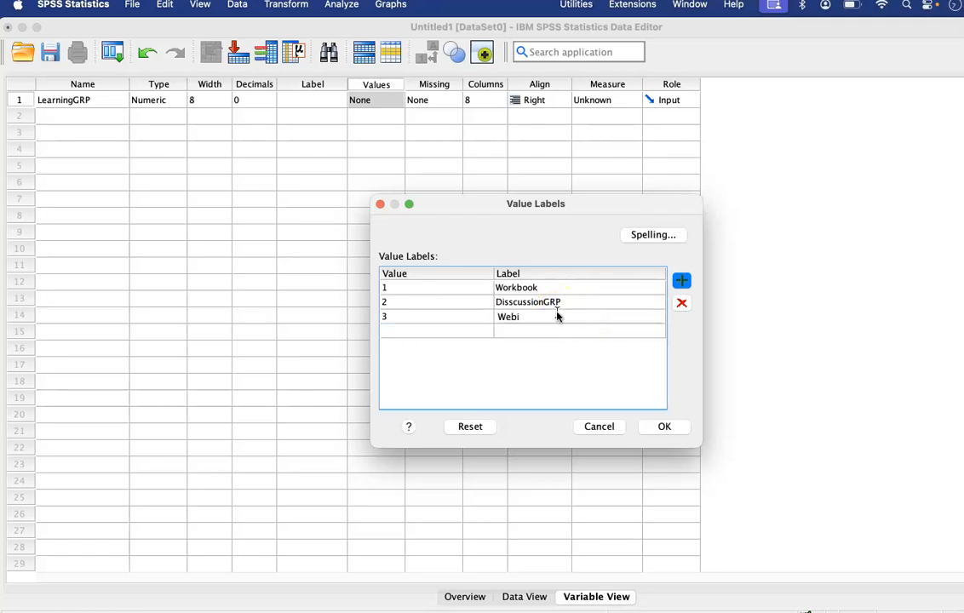
pyautogui.press('BackSpace')
pyautogui.write('site')
# Step: Label LearningGRP value 4 as ScienceLab and apply the value labels
pyautogui.click(447, 333)
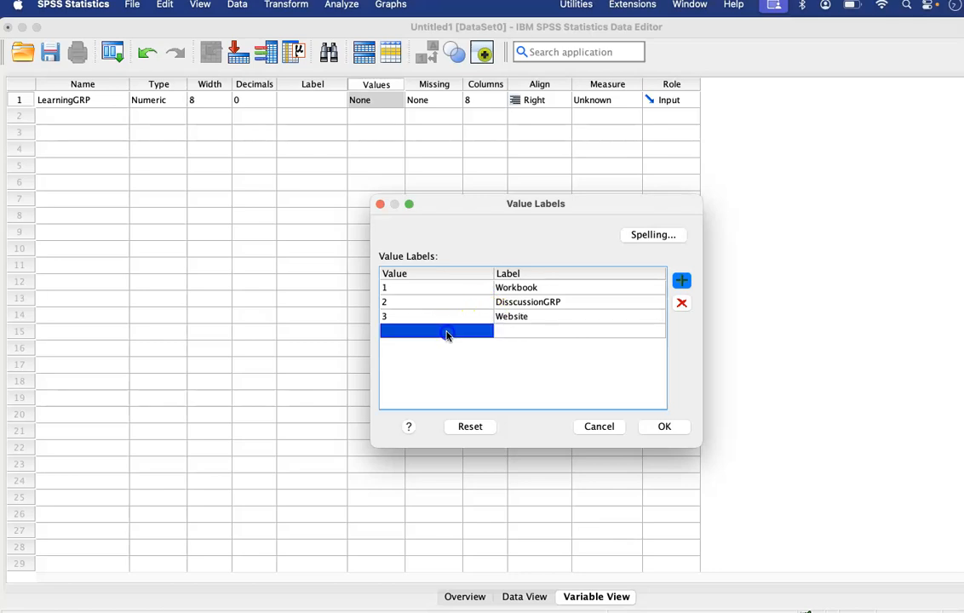
pyautogui.write('4')
pyautogui.click(523, 333)
pyautogui.write('ScienceLab')
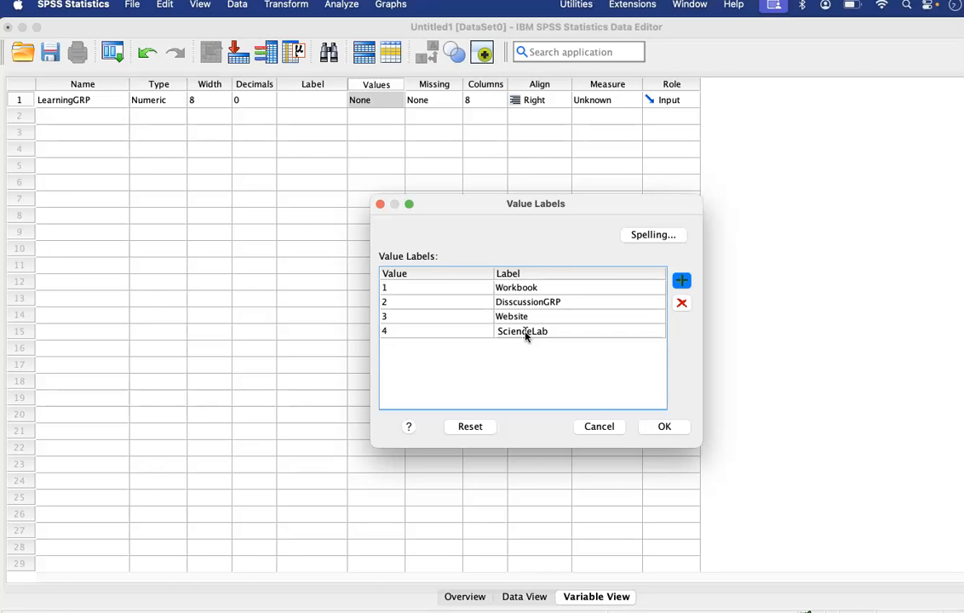
pyautogui.click(622, 387)
pyautogui.click(664, 431)
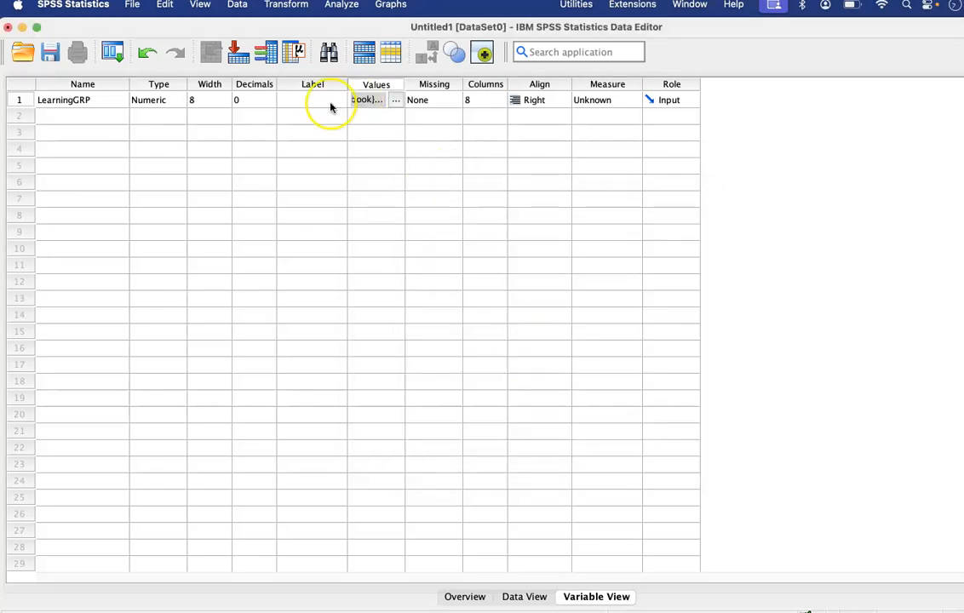
# Step: Define a second variable named Scores and keep its type as Numeric with width 8 and 2 decimal places
pyautogui.click(76, 120)
pyautogui.write('Scores')
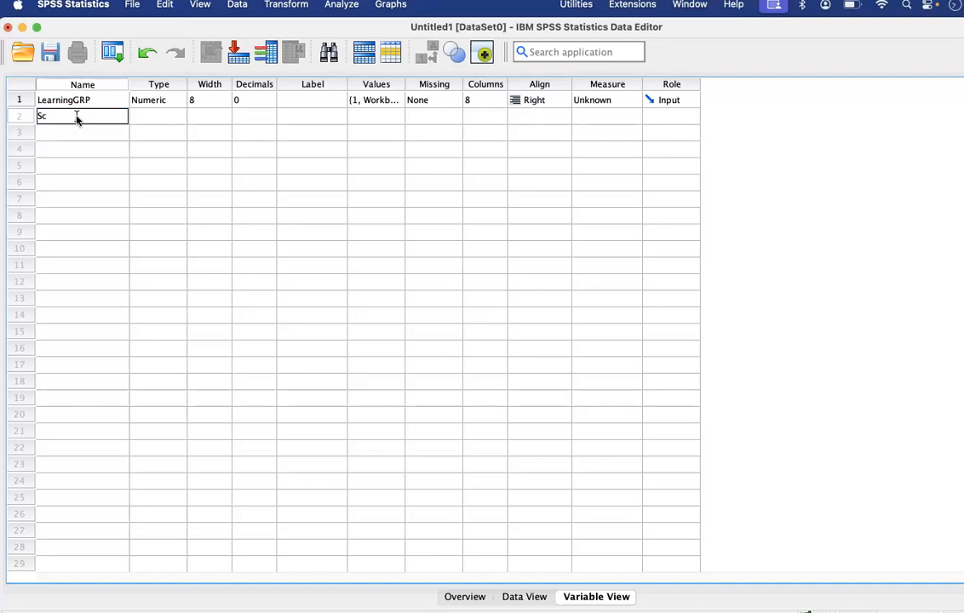
pyautogui.click(172, 118)
pyautogui.click(176, 119)
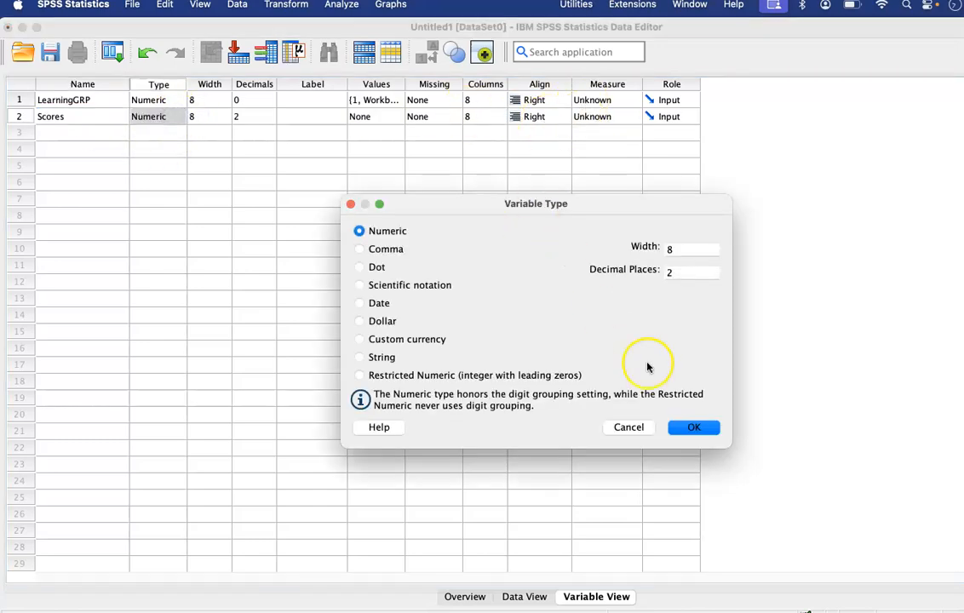
pyautogui.click(693, 427)
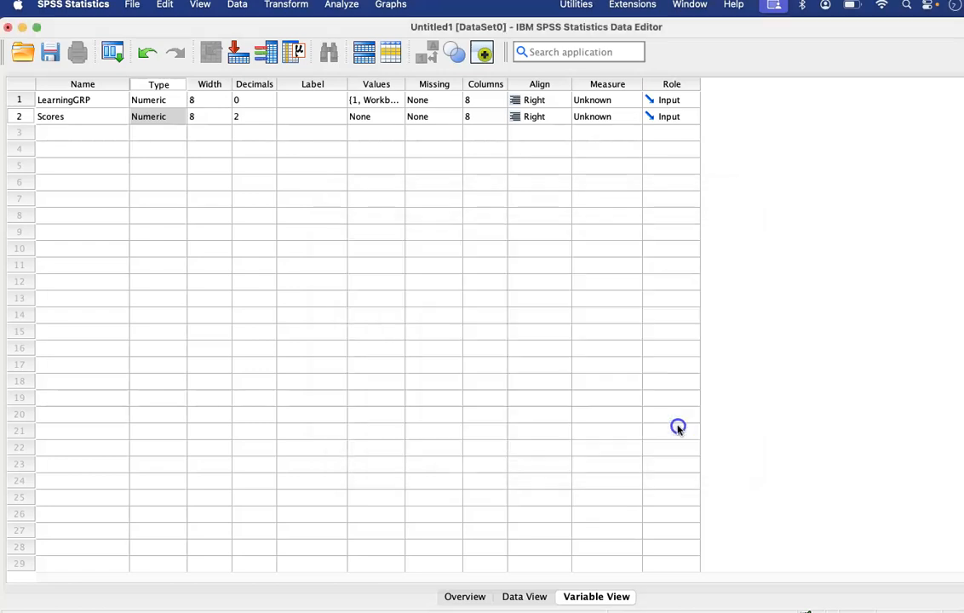
# Step: Set the measurement level to Nominal for LearningGRP and Scale for Scores
pyautogui.click(590, 102)
pyautogui.click(593, 125)
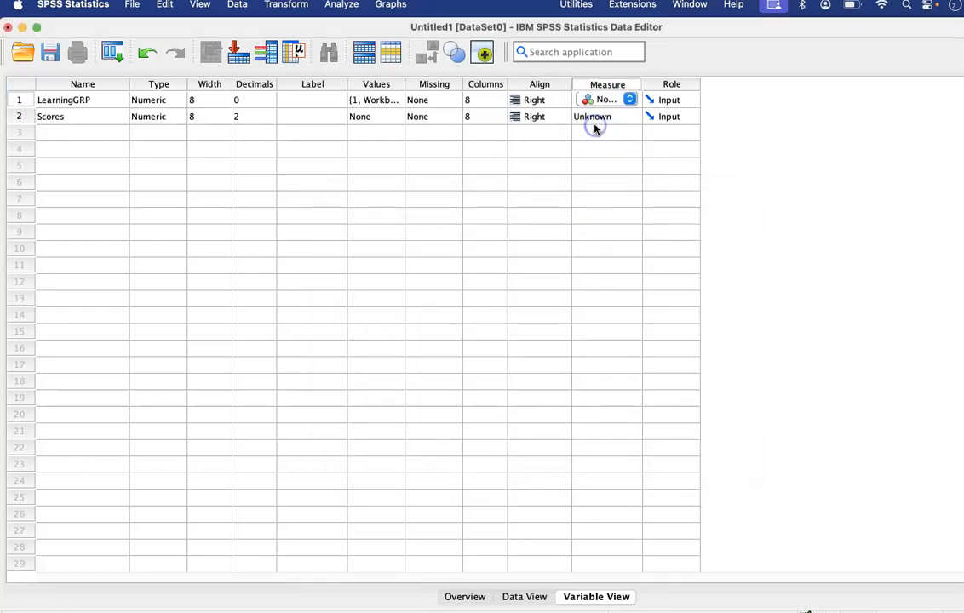
pyautogui.click(586, 120)
pyautogui.click(590, 119)
pyautogui.click(588, 91)
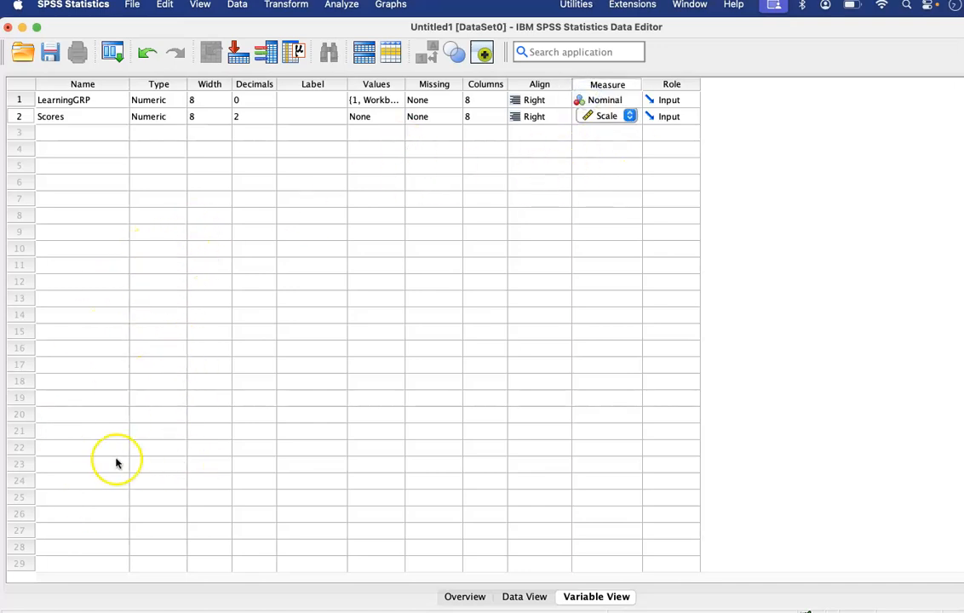
# Step: Show the data grid and widen the LearningGRP column, then select its first cell
pyautogui.click(515, 597)
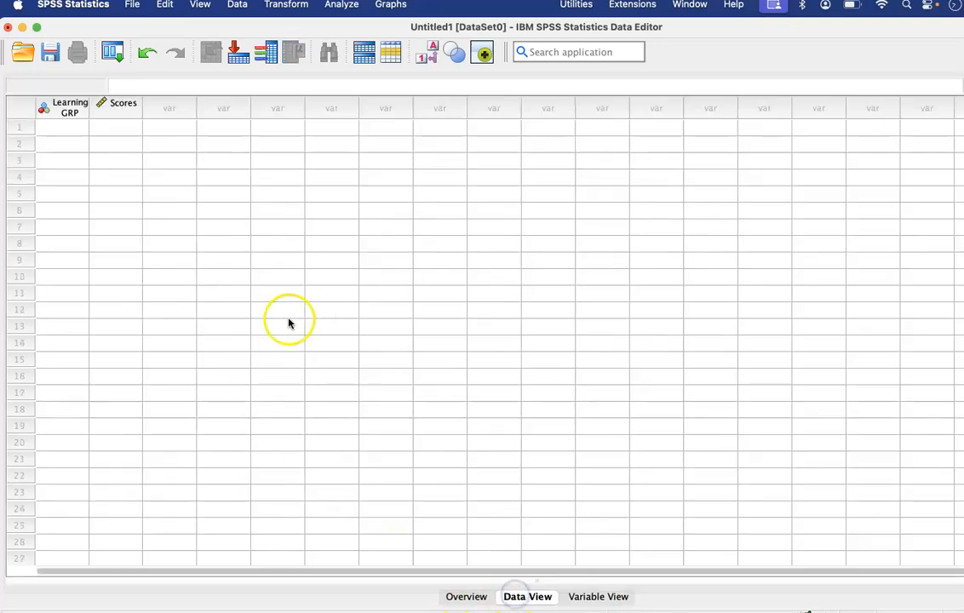
pyautogui.moveTo(88, 109); pyautogui.dragTo(159, 110)
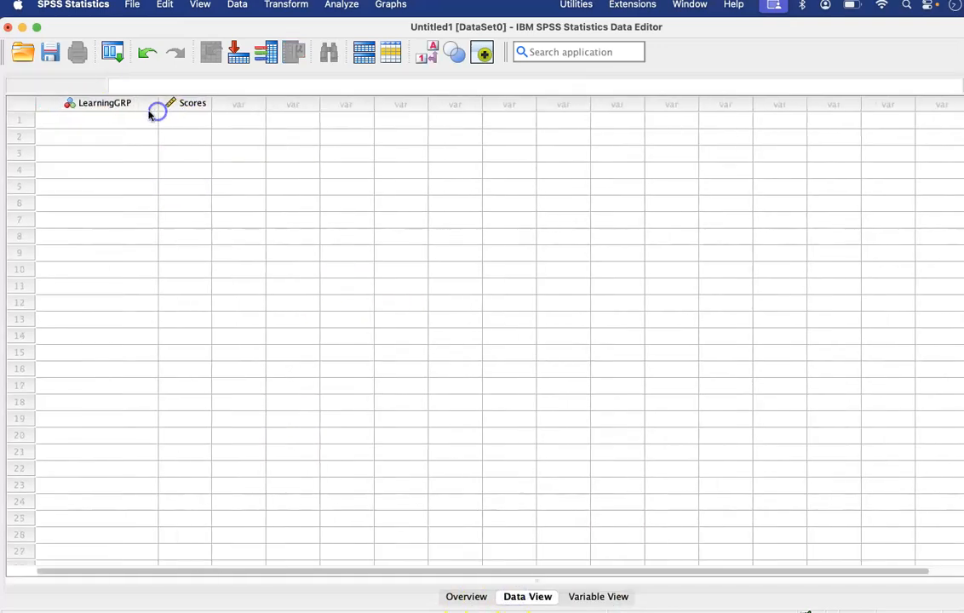
pyautogui.click(139, 125)
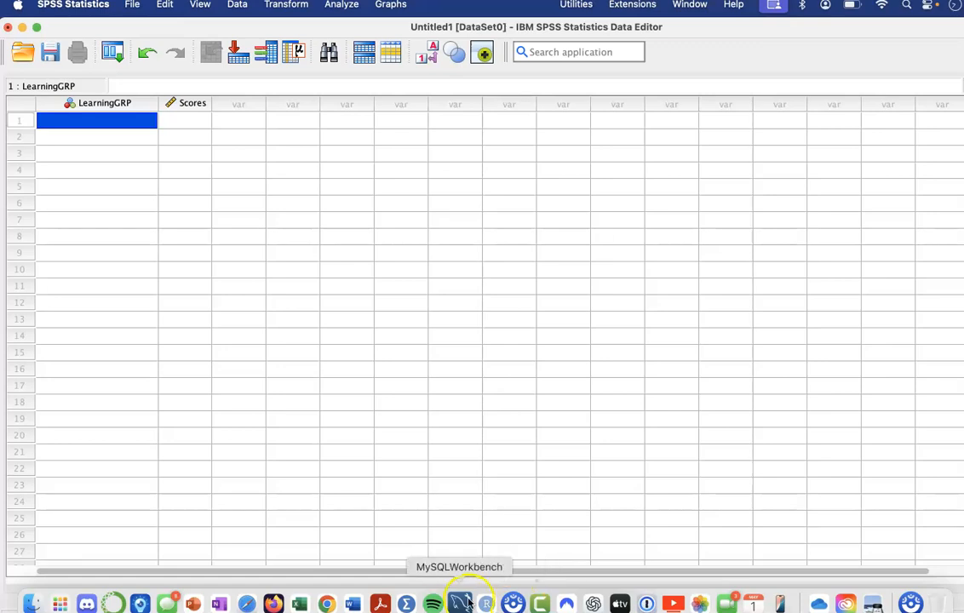
# Step: Check the Workbook group's scores in the Word homework table, and enter 1 for LearningGRP in rows 1 to 8 in SPSS
pyautogui.click(354, 604)
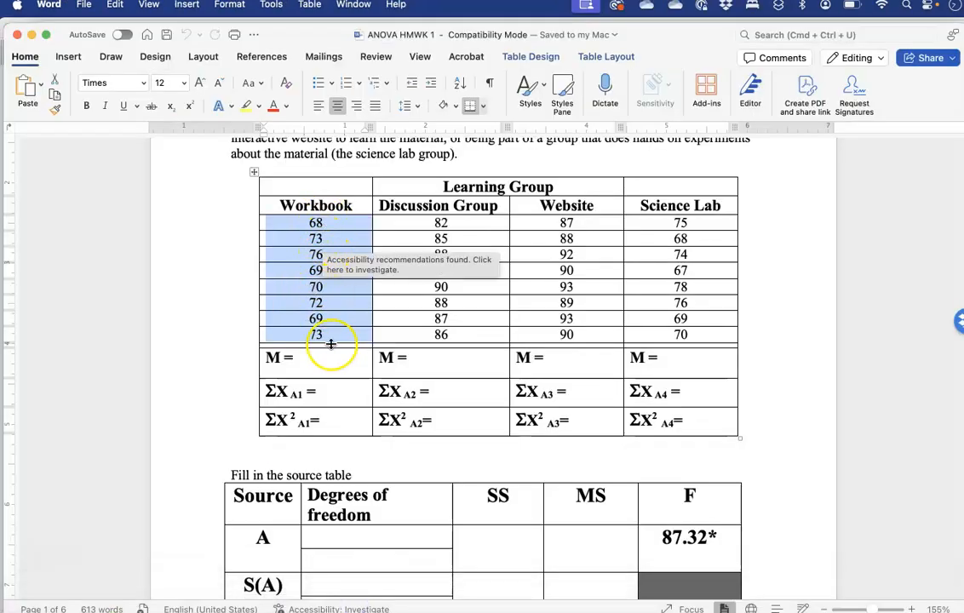
pyautogui.moveTo(380, 604)
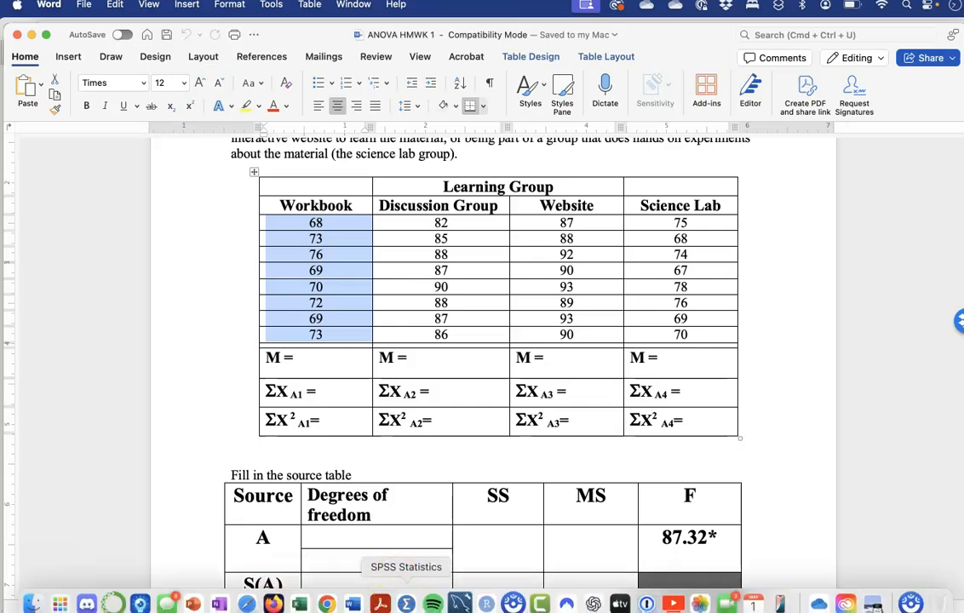
pyautogui.click(406, 605)
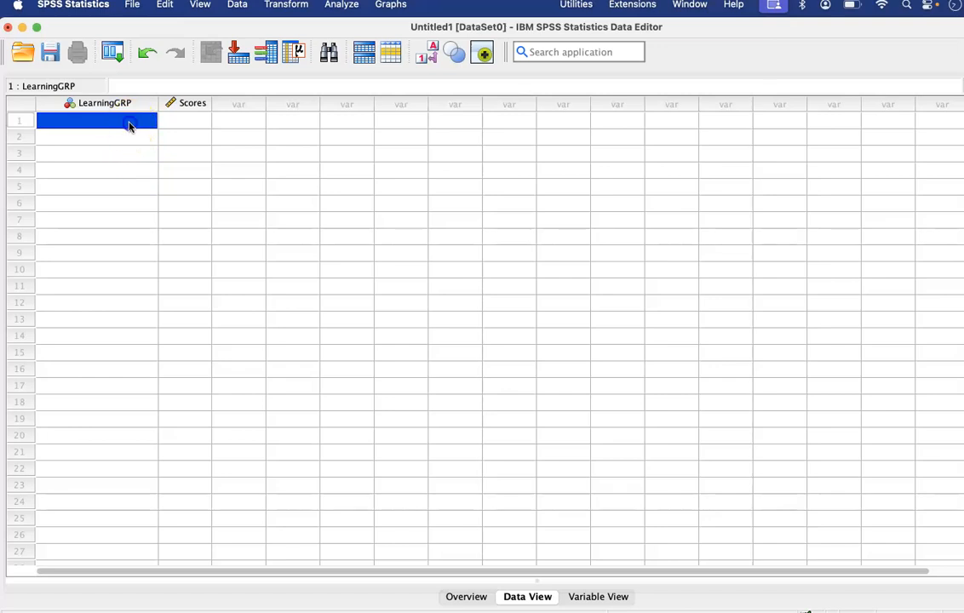
pyautogui.write('1')
pyautogui.press('Return')
pyautogui.write('1')
pyautogui.press('Return')
pyautogui.write('1')
pyautogui.press('Return')
pyautogui.write('1')
pyautogui.press('Return')
pyautogui.write('1')
pyautogui.press('Return')
pyautogui.write('1')
pyautogui.press('Return')
pyautogui.write('1')
pyautogui.press('Return')
pyautogui.write('1')
pyautogui.press('Return')
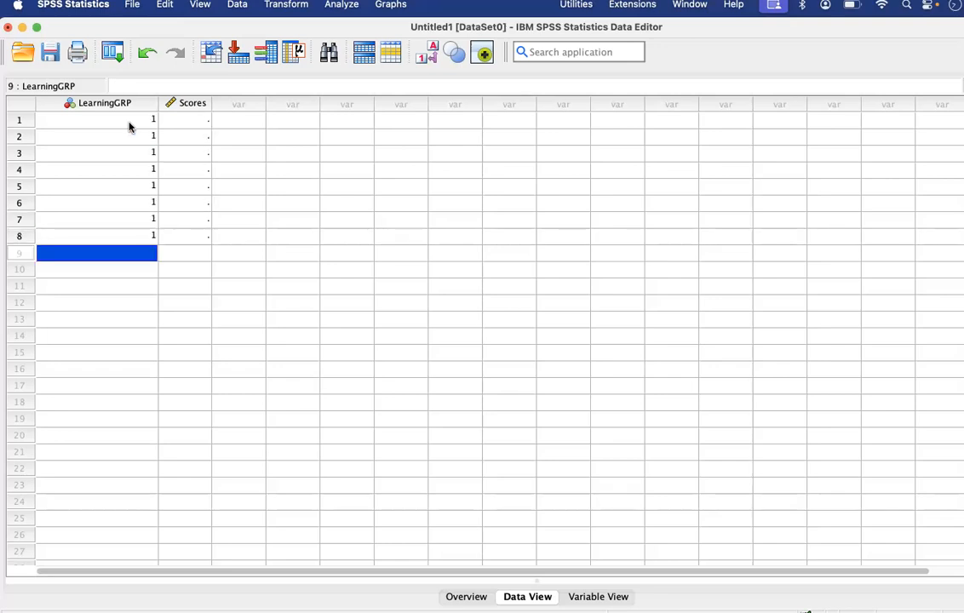
# Step: Enter LearningGRP value 2 in rows 9 to 16 and value 3 in rows 17 to 24
pyautogui.write('2')
pyautogui.press('Return')
pyautogui.write('2 2 2 2 2 2')
pyautogui.press('Return')
pyautogui.write('2')
pyautogui.press('Return')
pyautogui.write('3 3 3 3 3 3 3 3')
pyautogui.press('Return')
# Step: Enter LearningGRP value 4 in rows 25 to 32
pyautogui.write('4')
pyautogui.press('Return')
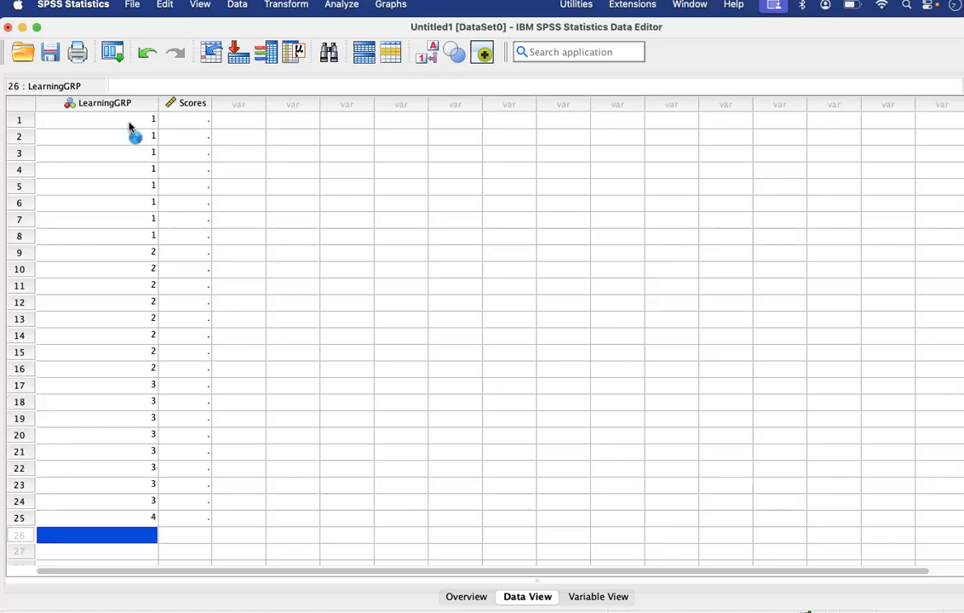
pyautogui.write('4 4 4 4 4')
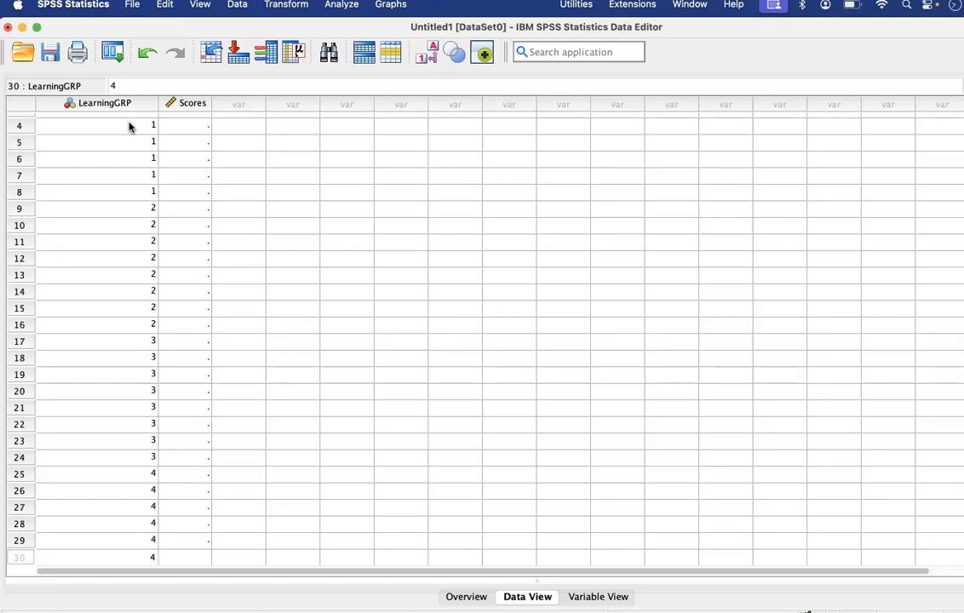
pyautogui.press('Return')
pyautogui.write('4')
pyautogui.press('Return')
pyautogui.write('4')
pyautogui.press('Return')
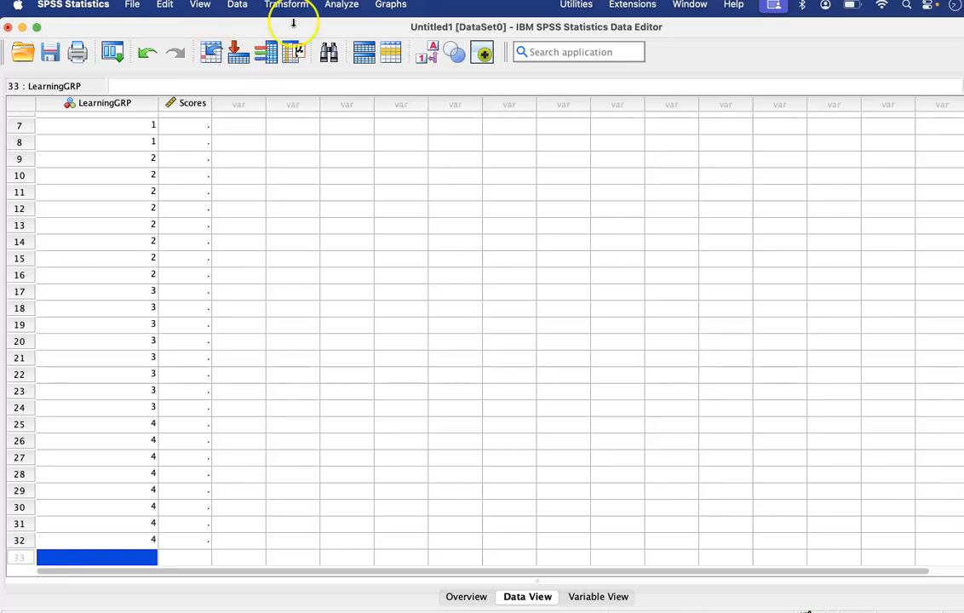
# Step: Widen the Scores column and copy the eight Workbook scores from the Word homework table into Scores rows 1 to 8
pyautogui.moveTo(210, 104); pyautogui.dragTo(297, 105)
pyautogui.moveTo(353, 601)
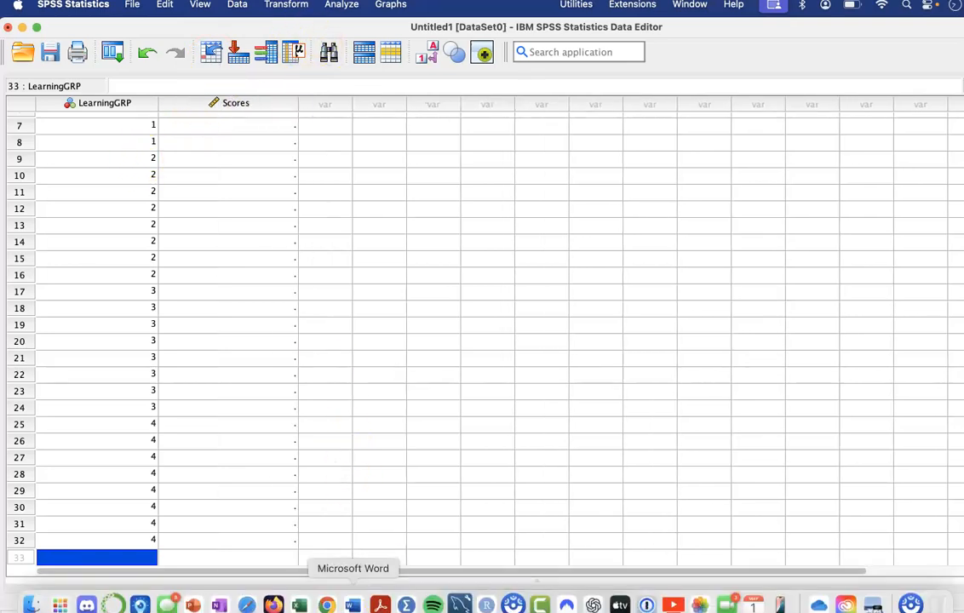
pyautogui.click(352, 603)
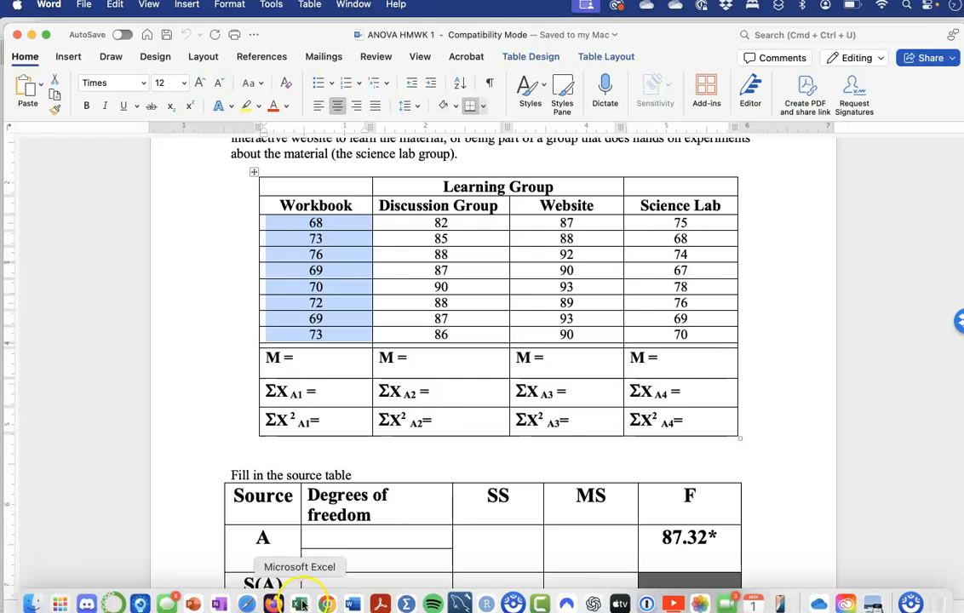
pyautogui.click(405, 603)
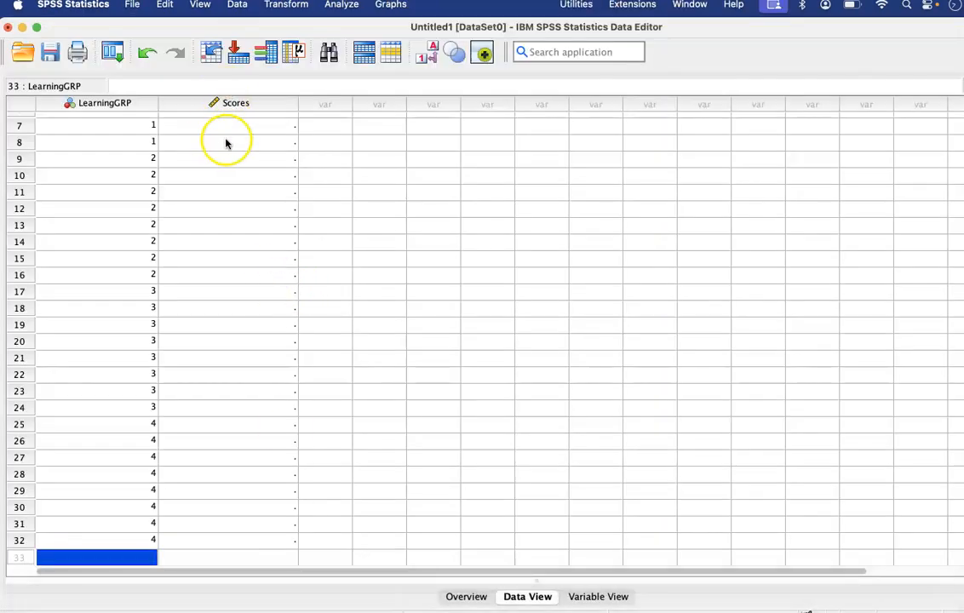
pyautogui.scroll(2, 221, 142)
pyautogui.scroll(2, 222, 138)
pyautogui.hscroll(3, 223, 135)
pyautogui.hscroll(-3, 178, 138)
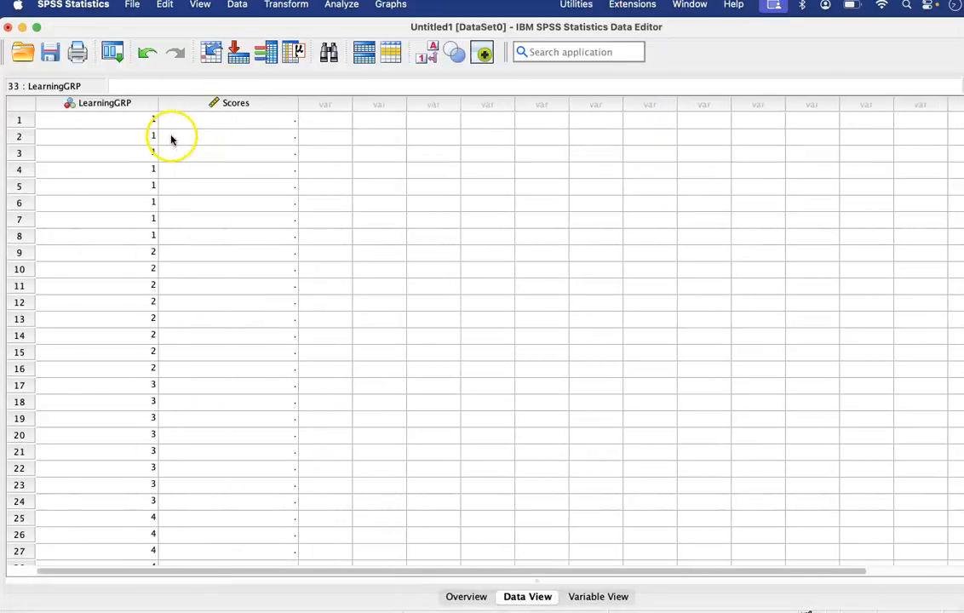
pyautogui.click(191, 128)
pyautogui.write('68.00 73.00 76.00 69.00 70.00 72.00 69.00 73.00')
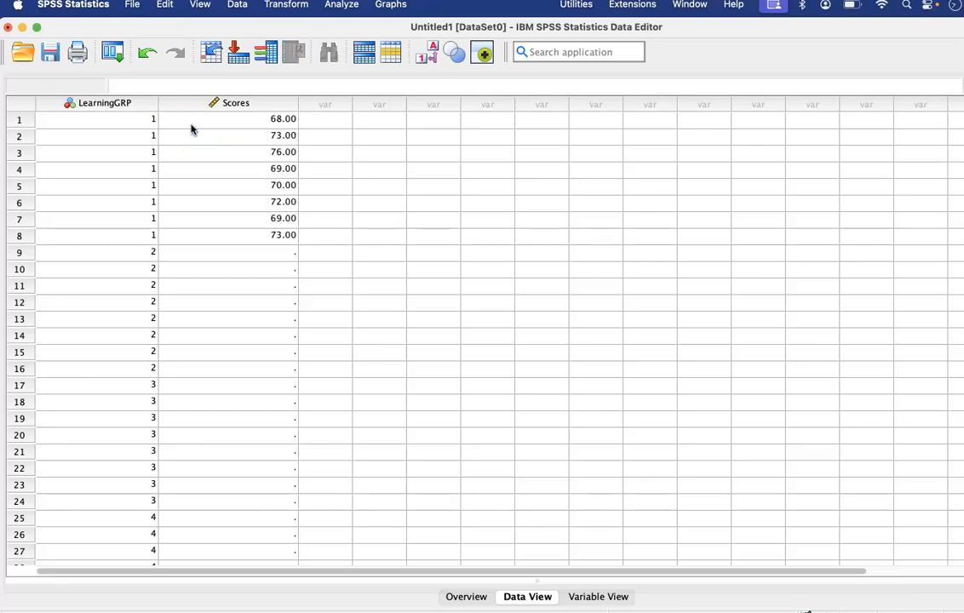
# Step: Copy the eight Discussion Group scores from the Word homework table into Scores rows 9 to 16 in SPSS
pyautogui.click(235, 258)
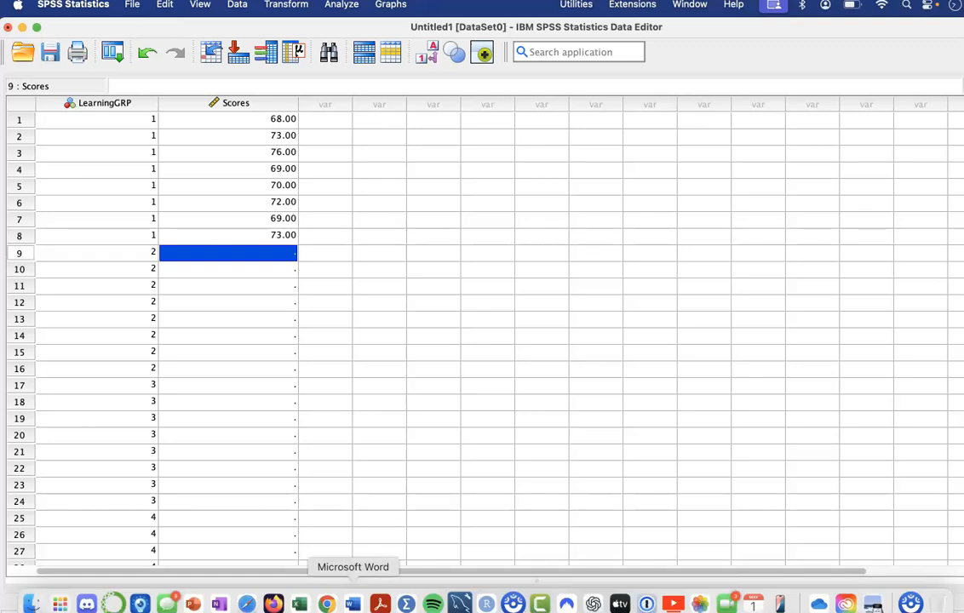
pyautogui.click(353, 606)
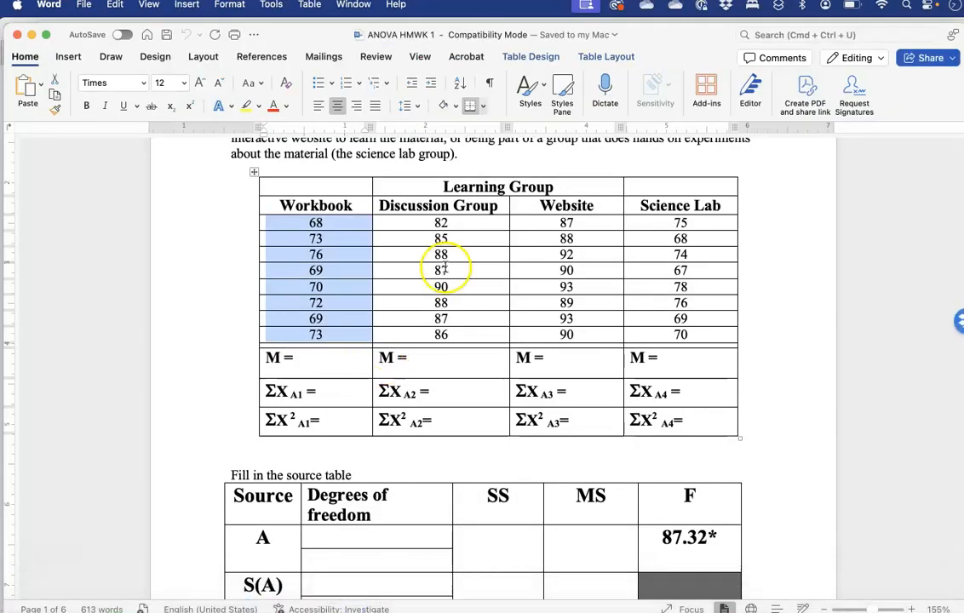
pyautogui.moveTo(441, 223); pyautogui.dragTo(456, 336)
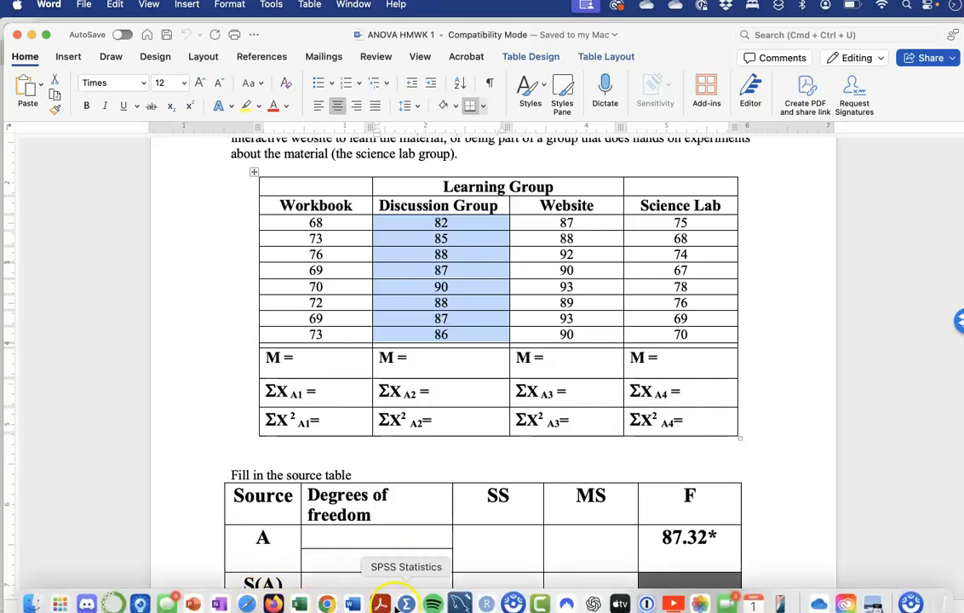
pyautogui.click(358, 605)
pyautogui.write('82.00 85.00 88.00 87.00 90.00 88.00 87.00 86.00')
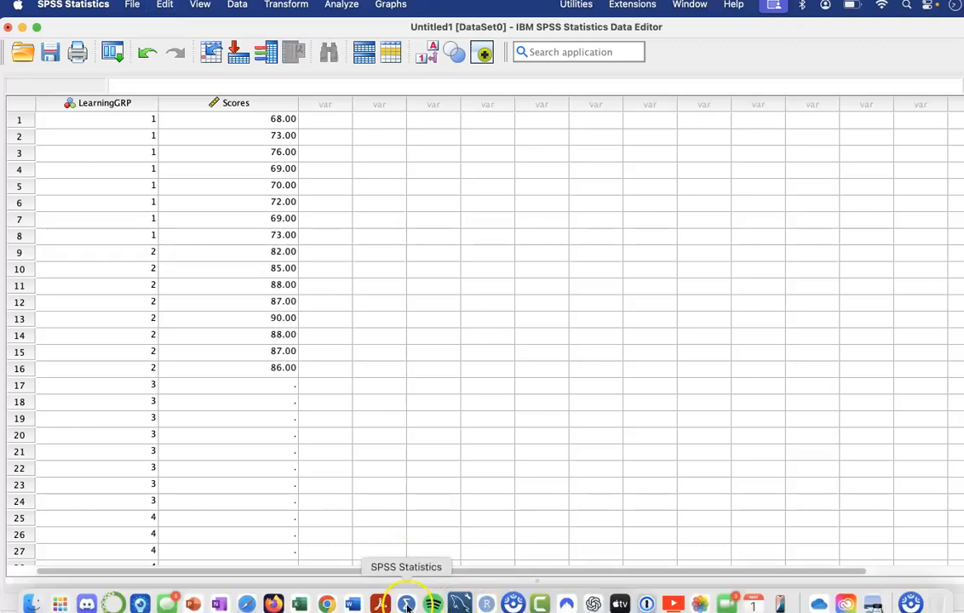
# Step: Copy the eight Website scores from the Word homework table into Scores rows 17 to 24 in SPSS
pyautogui.click(352, 604)
pyautogui.moveTo(557, 223); pyautogui.dragTo(579, 332)
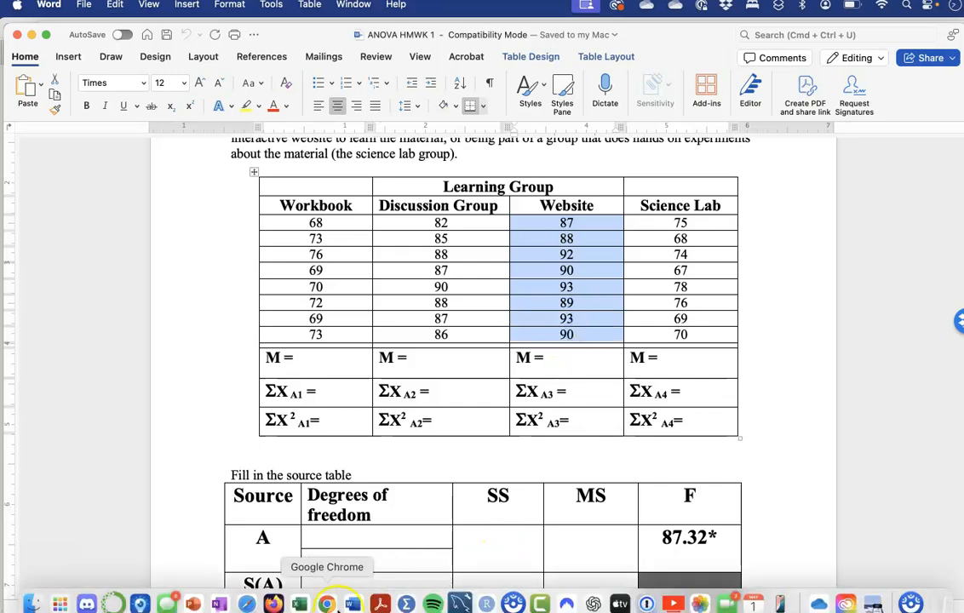
pyautogui.click(356, 601)
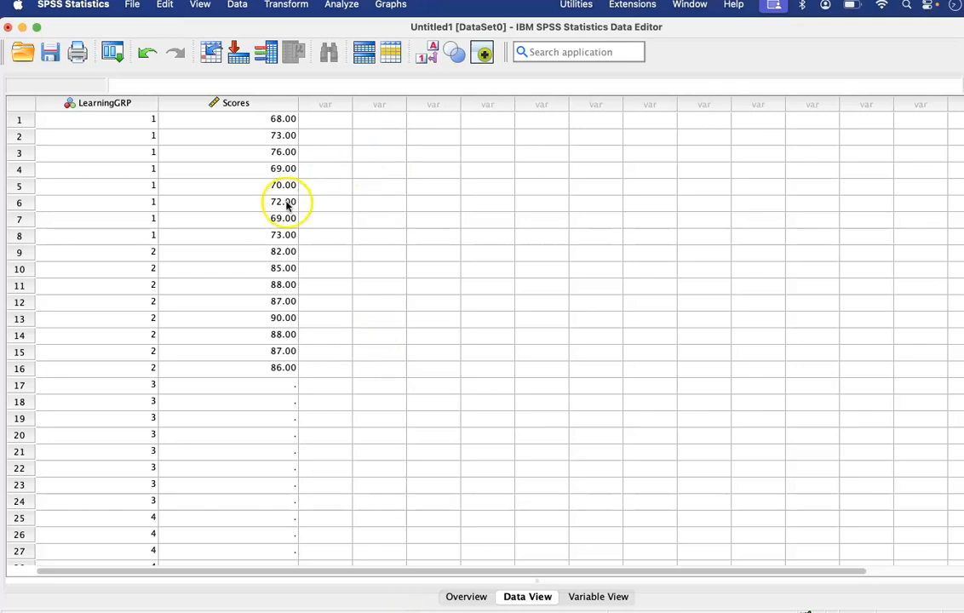
pyautogui.click(262, 387)
pyautogui.write('87.00 88.00 92.00 90.00 93.00 89.00 93.00 90.00')
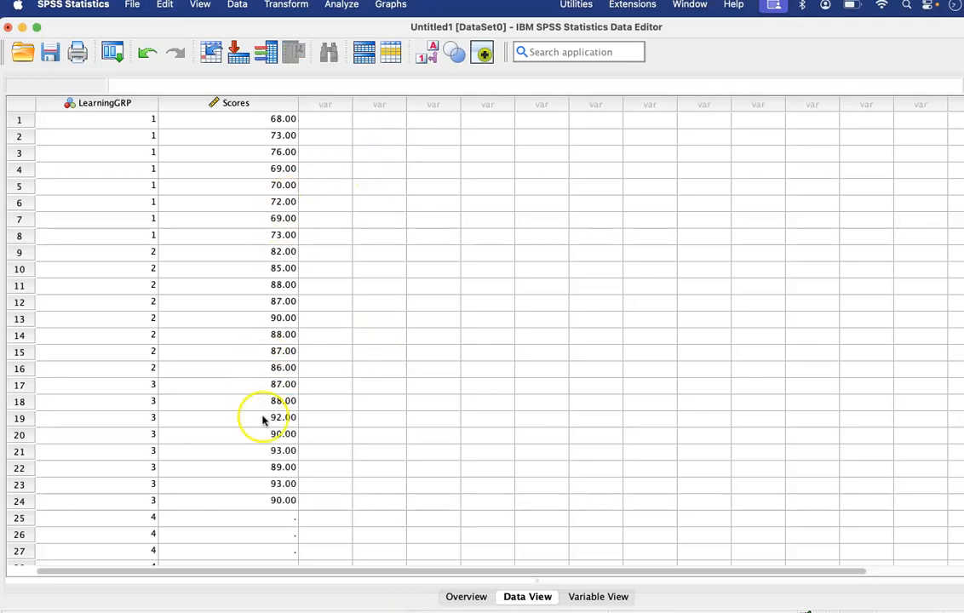
# Step: Copy the eight Science Lab scores from the Word homework table into Scores from row 25 in SPSS and check the filled columns
pyautogui.click(266, 516)
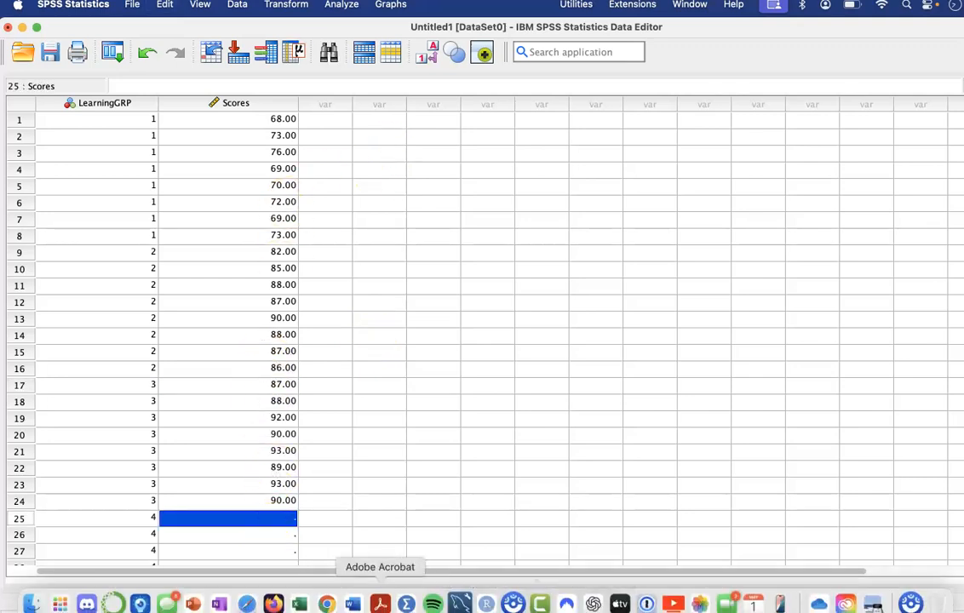
pyautogui.click(353, 603)
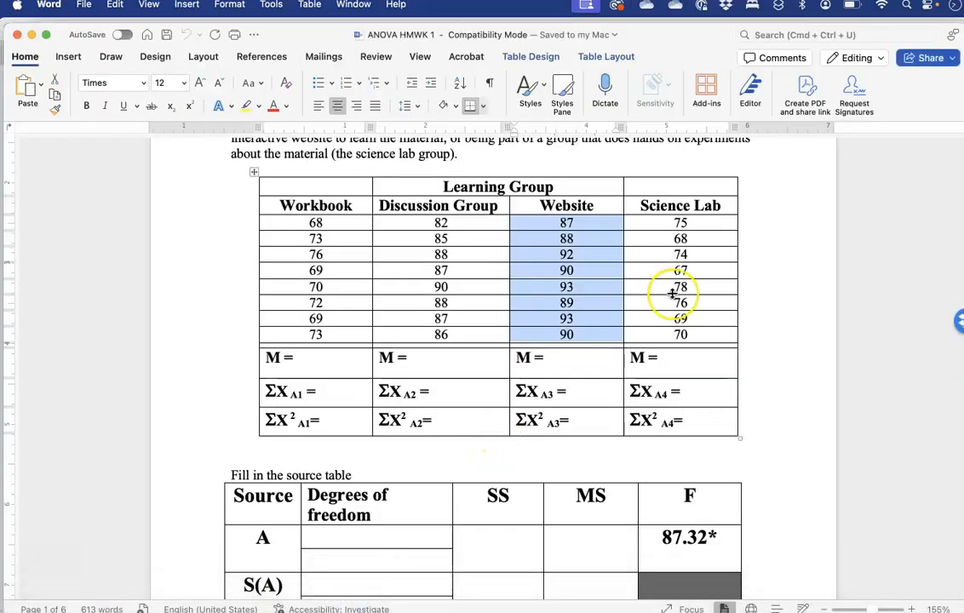
pyautogui.moveTo(656, 223); pyautogui.dragTo(669, 334)
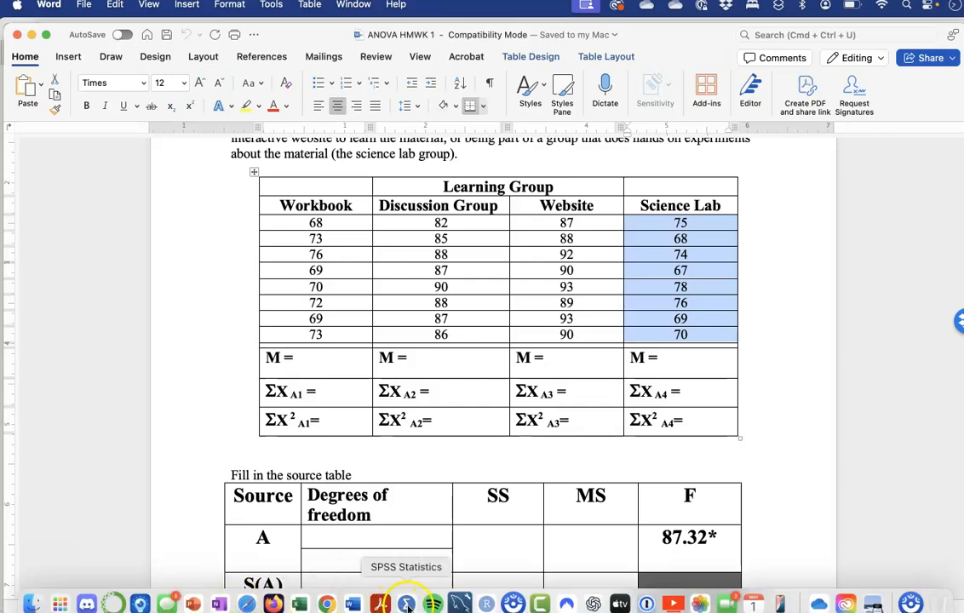
pyautogui.click(407, 603)
pyautogui.write('75.00 68.00 74.00 67.00 78.00 76.00 69.00 70.00')
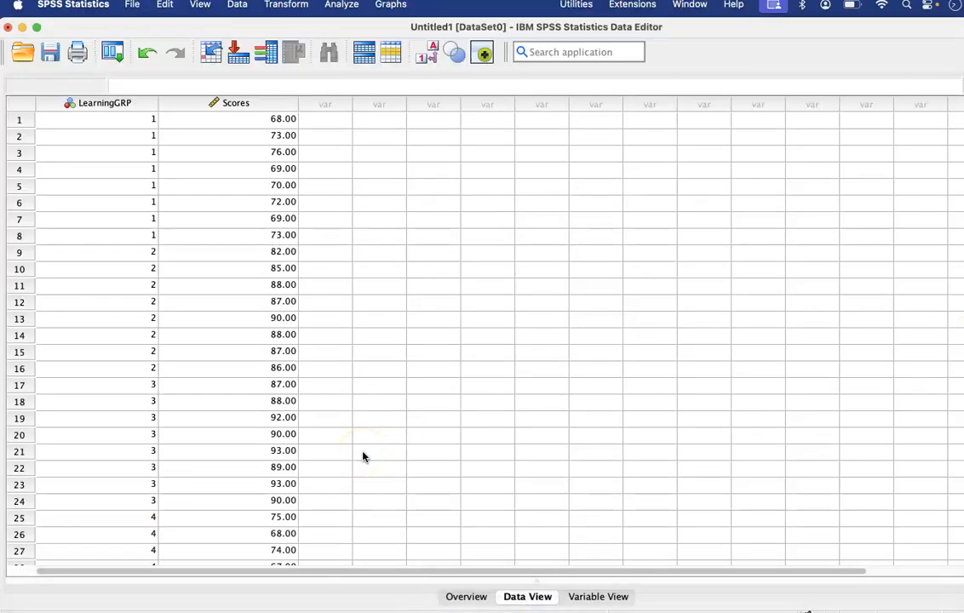
pyautogui.scroll(-10, 363, 457)
pyautogui.scroll(10, 368, 189)
pyautogui.hscroll(2, 368, 189)
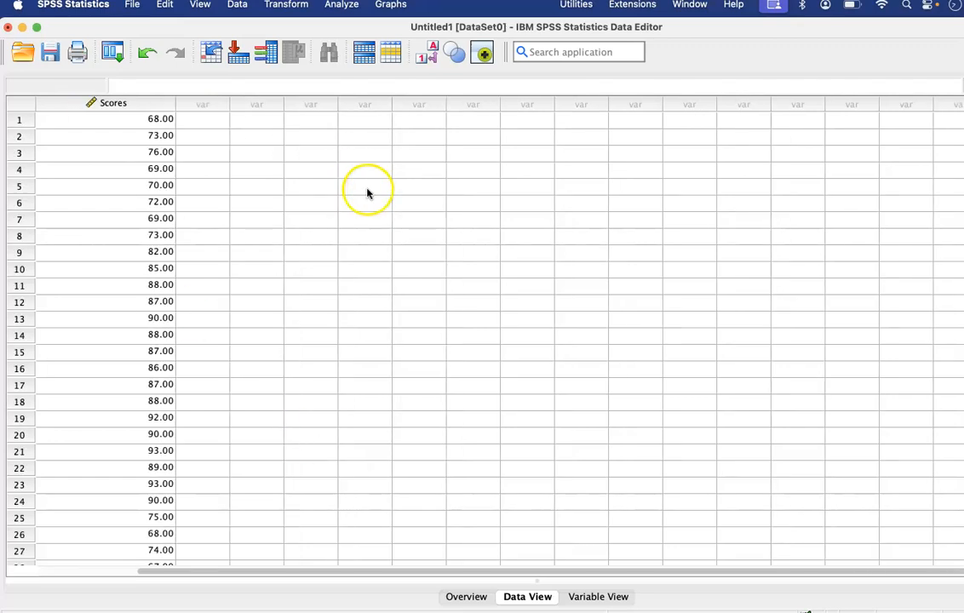
pyautogui.hscroll(-2, 512, 211)
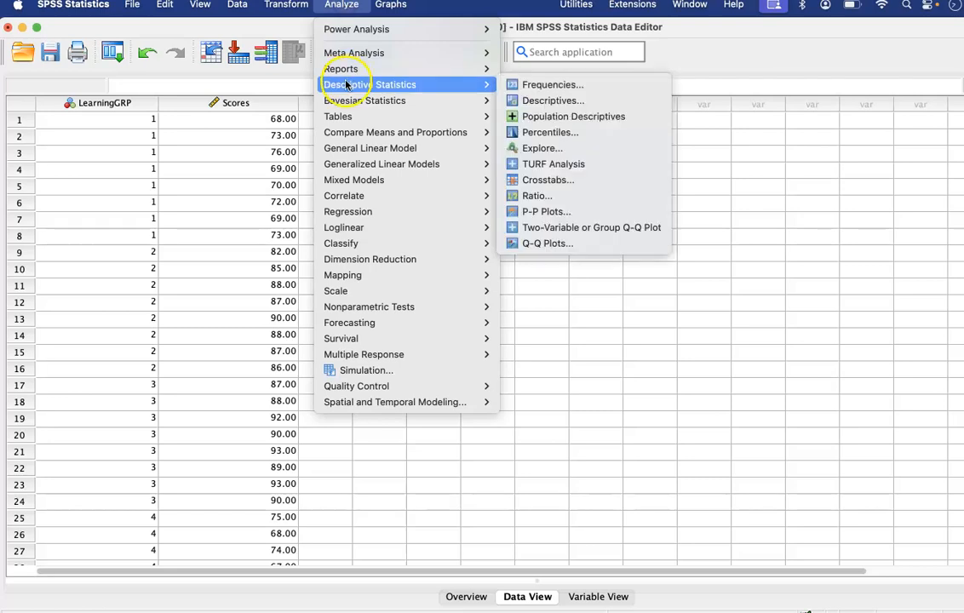
# Step: Start a One-Way ANOVA with LearningGRP as the factor and Scores as the dependent variable
pyautogui.click(341, 140)
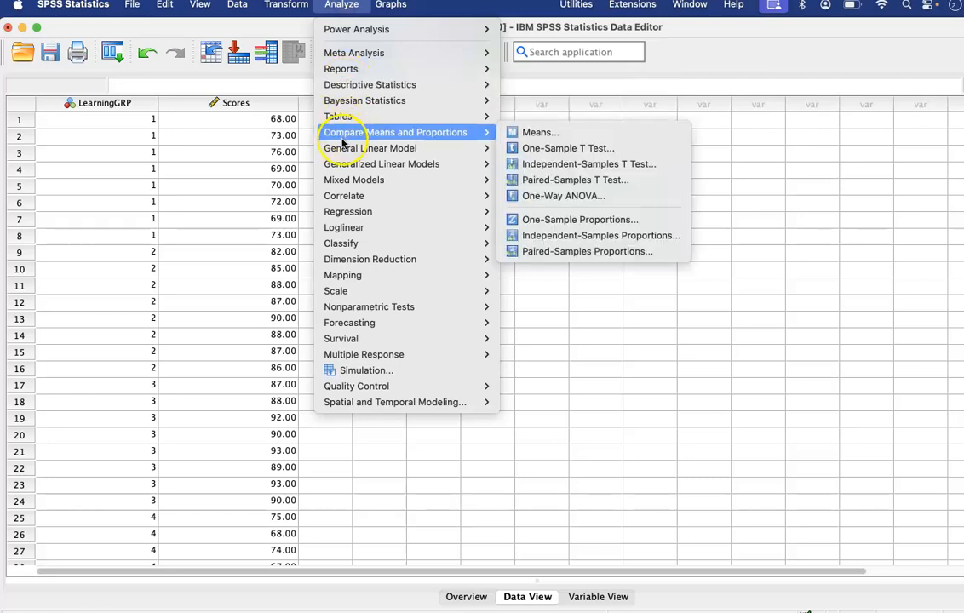
pyautogui.click(538, 198)
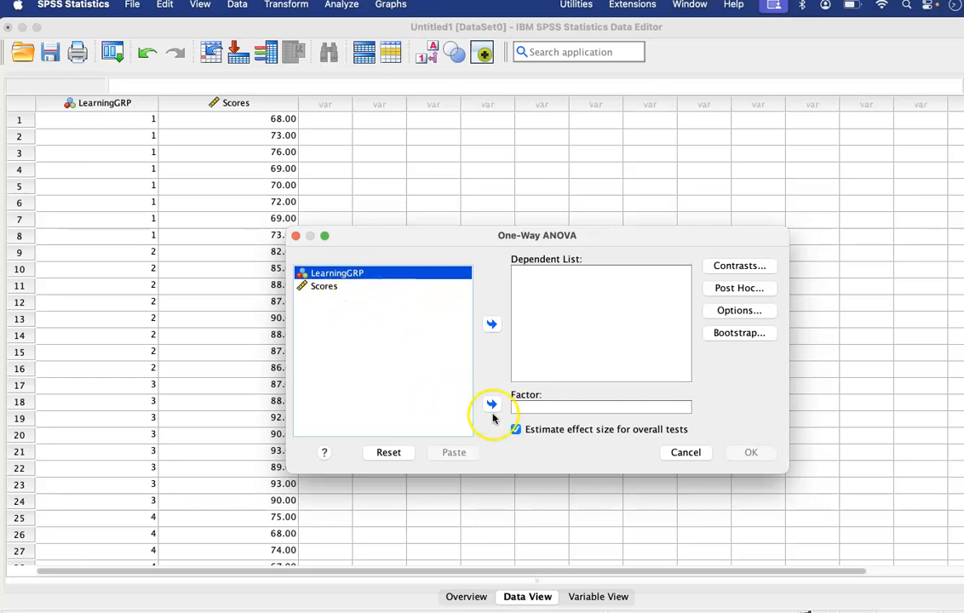
pyautogui.click(492, 405)
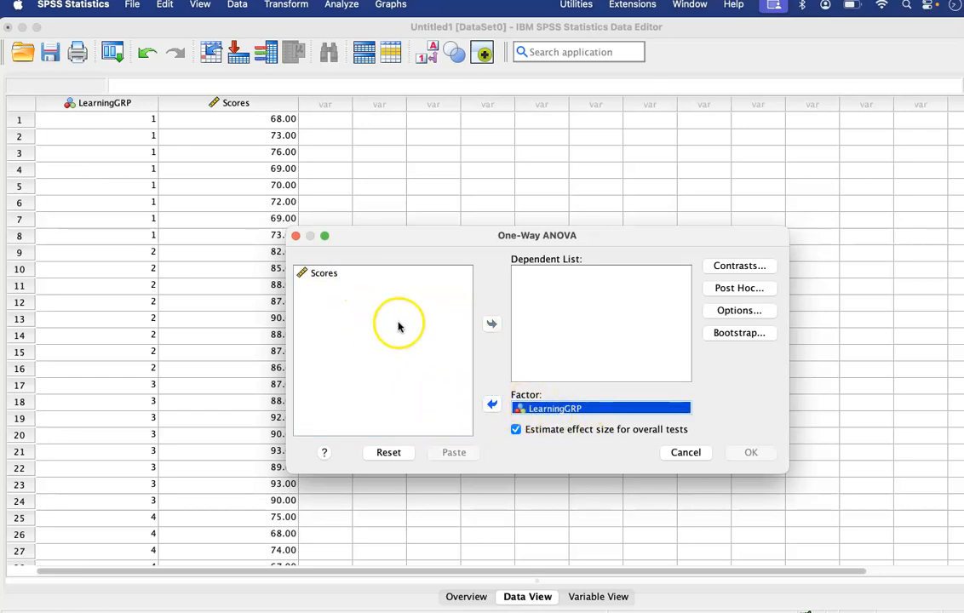
pyautogui.click(319, 274)
pyautogui.click(489, 324)
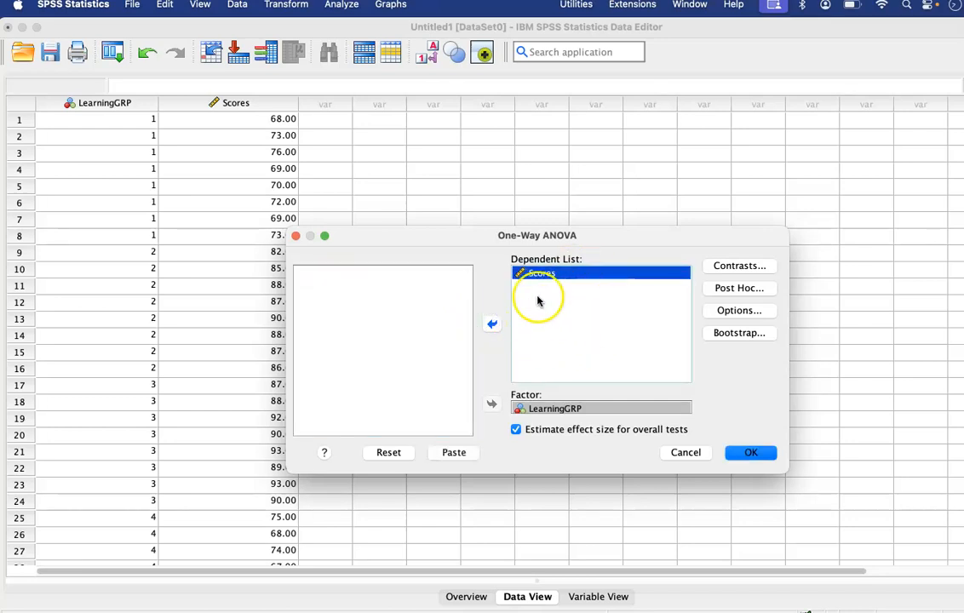
# Step: Keep the ANOVA contrasts at their defaults and add the LSD post hoc test under equal variances assumed
pyautogui.click(726, 266)
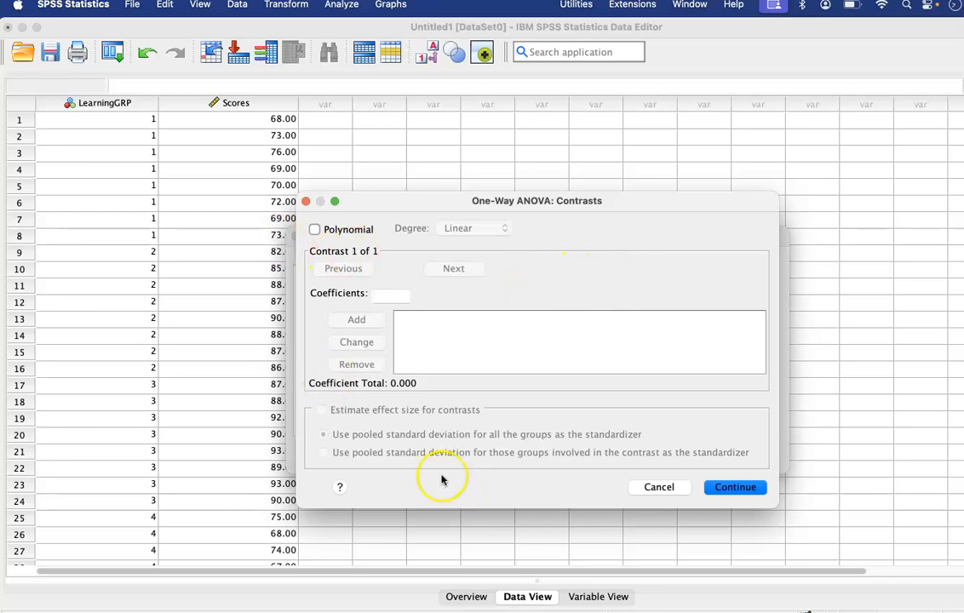
pyautogui.click(728, 488)
pyautogui.click(746, 290)
pyautogui.click(337, 238)
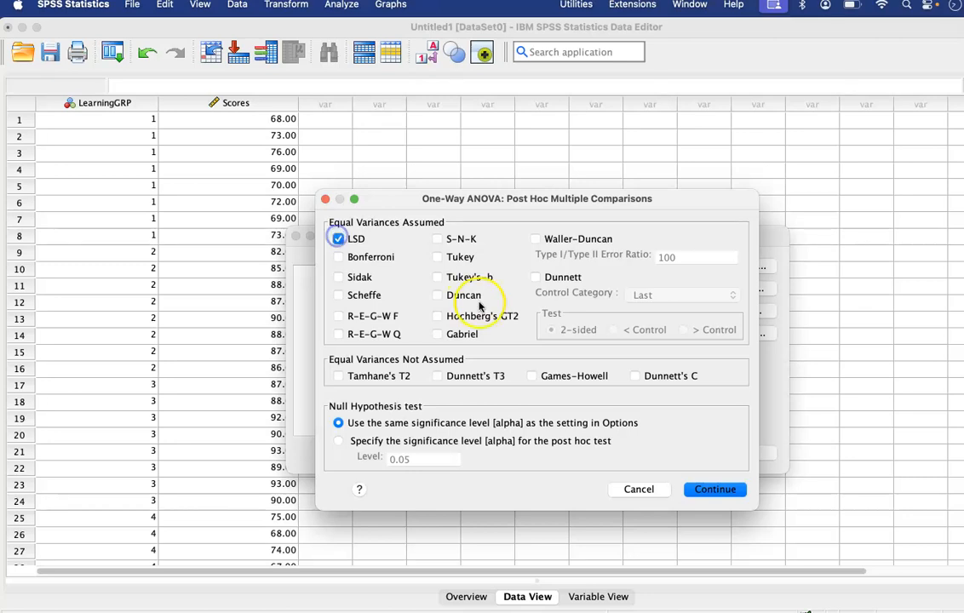
pyautogui.click(717, 490)
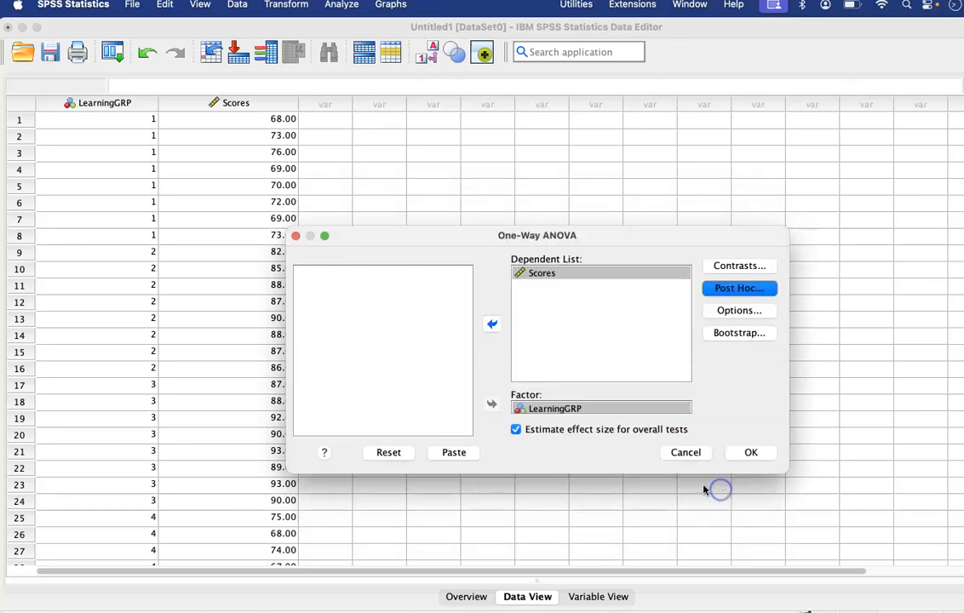
# Step: Request descriptive statistics and a means plot in the ANOVA options, and run the One-Way ANOVA
pyautogui.click(728, 310)
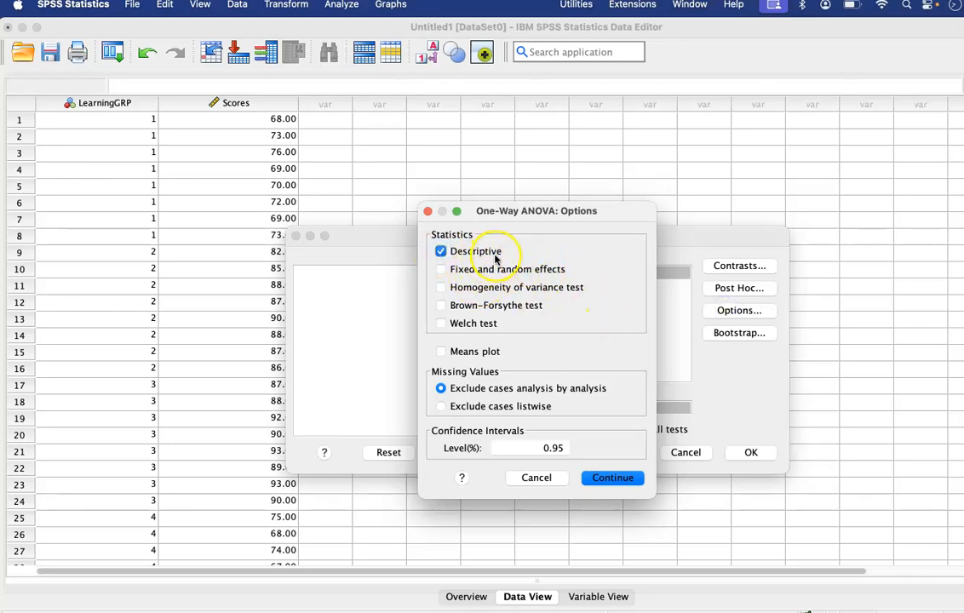
pyautogui.click(600, 478)
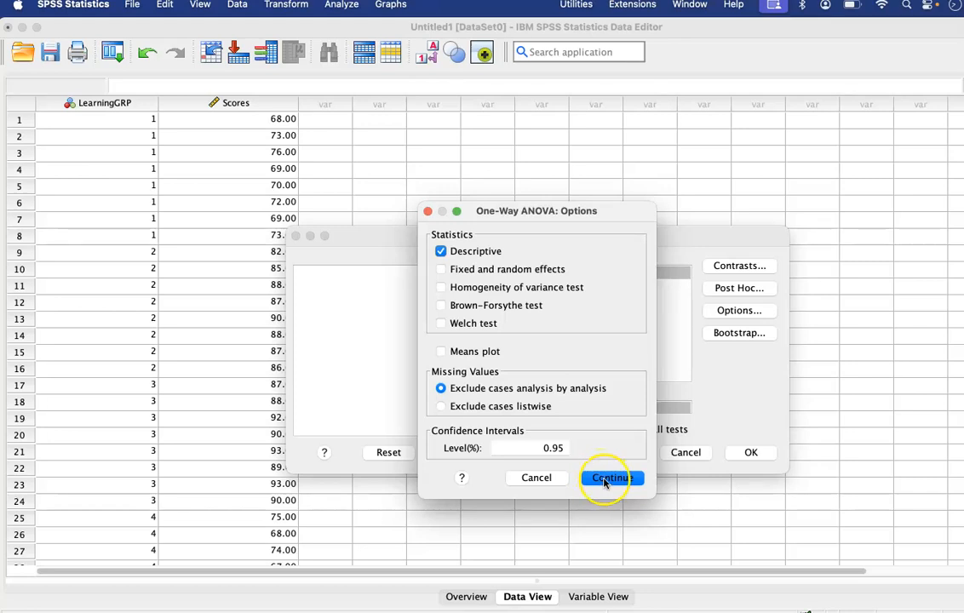
pyautogui.click(613, 481)
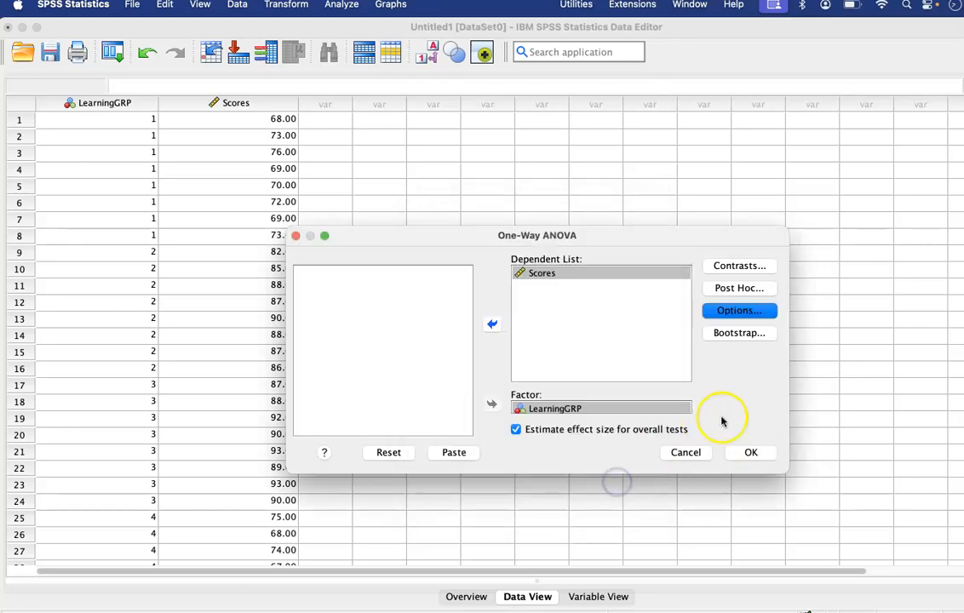
pyautogui.click(744, 454)
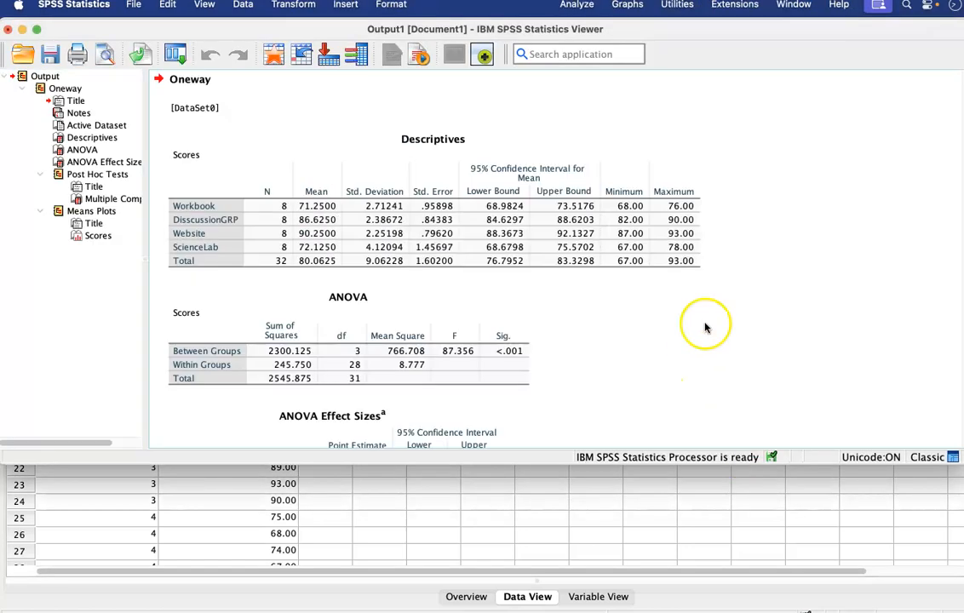
# Step: Examine the Descriptives, ANOVA, ANOVA Effect Sizes and LSD Multiple Comparisons tables in the output
pyautogui.scroll(-2, 648, 312)
pyautogui.click(494, 235)
pyautogui.click(237, 111)
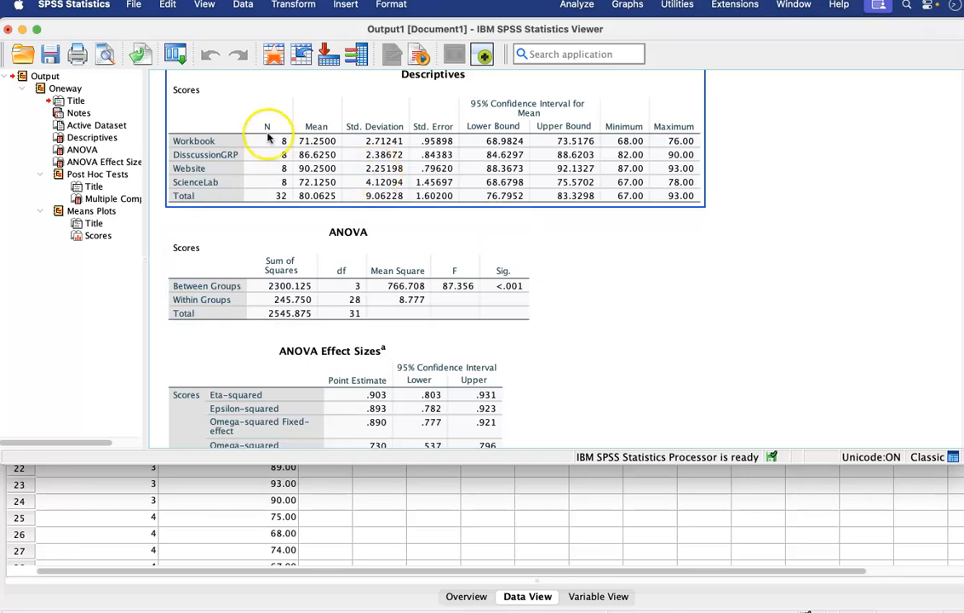
pyautogui.scroll(2, 246, 153)
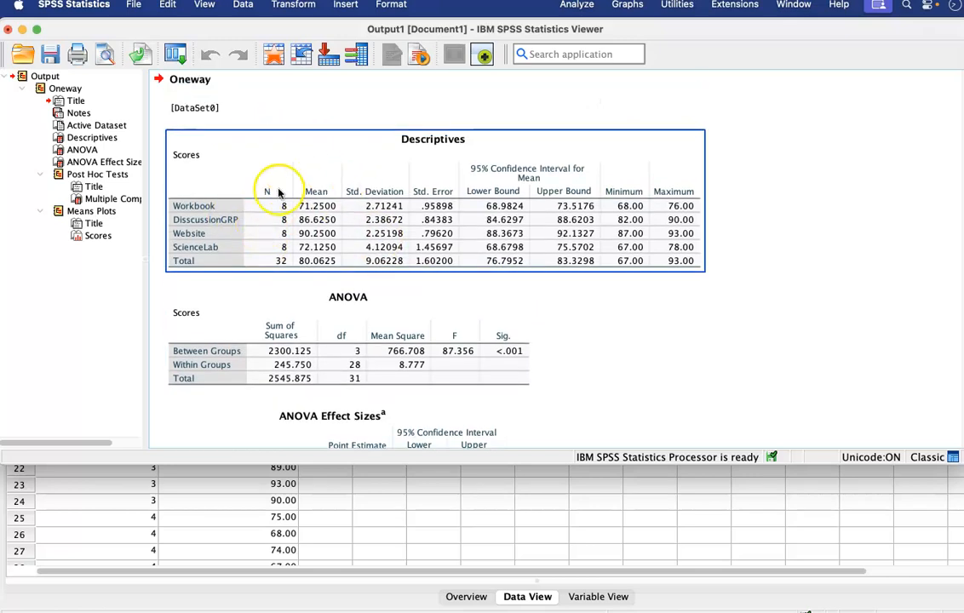
pyautogui.click(519, 293)
pyautogui.scroll(-5, 540, 310)
pyautogui.click(324, 198)
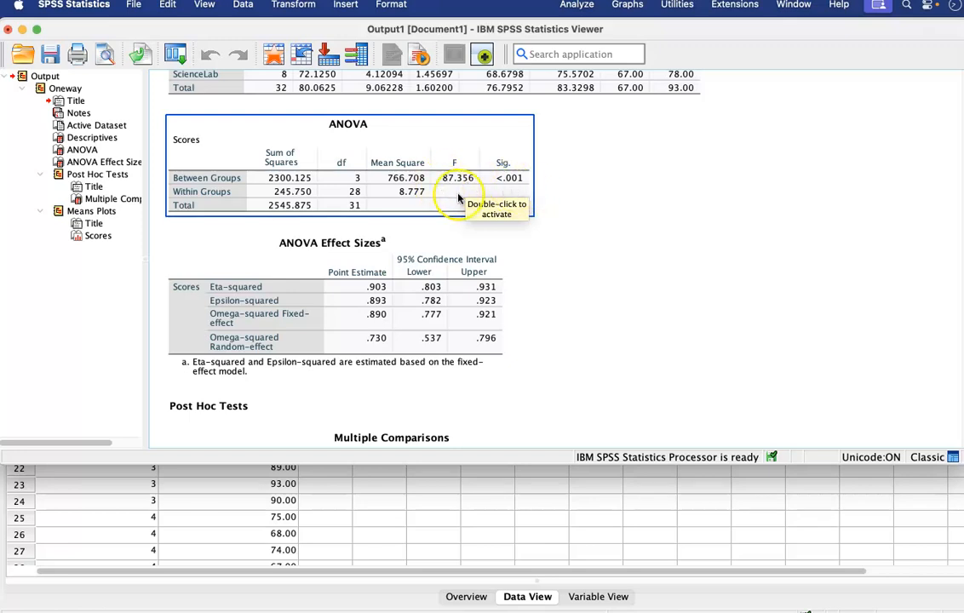
pyautogui.click(330, 290)
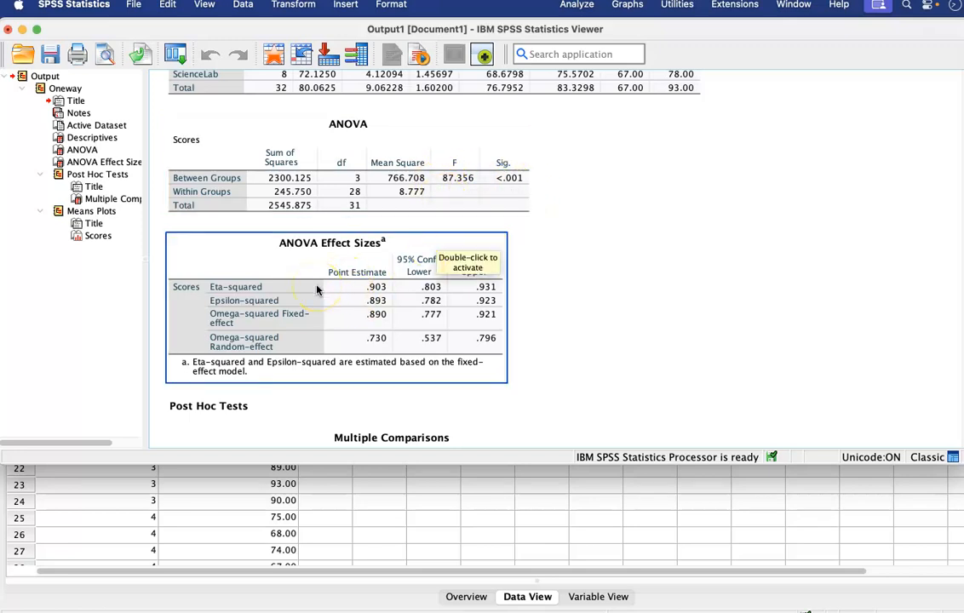
pyautogui.scroll(-1, 316, 290)
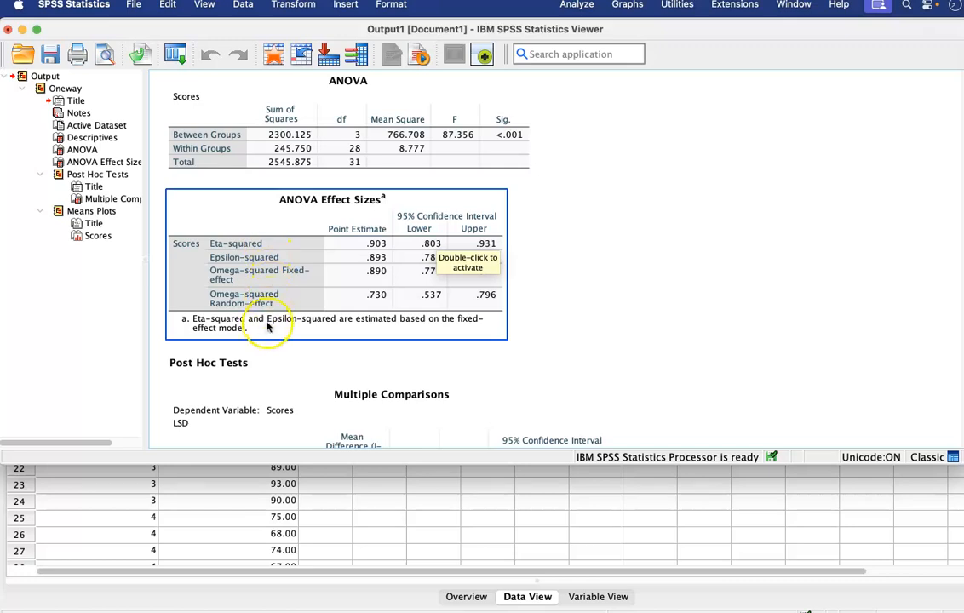
pyautogui.scroll(-3, 266, 326)
pyautogui.click(256, 370)
pyautogui.scroll(-2, 230, 340)
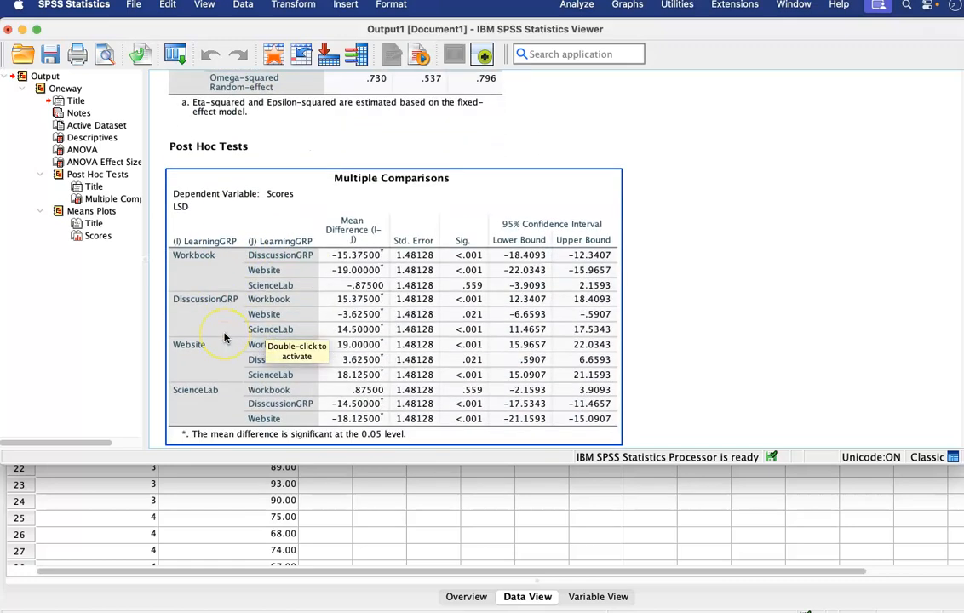
# Step: Delete the ANOVA Effect Sizes table from the output
pyautogui.scroll(4, 224, 338)
pyautogui.click(272, 245)
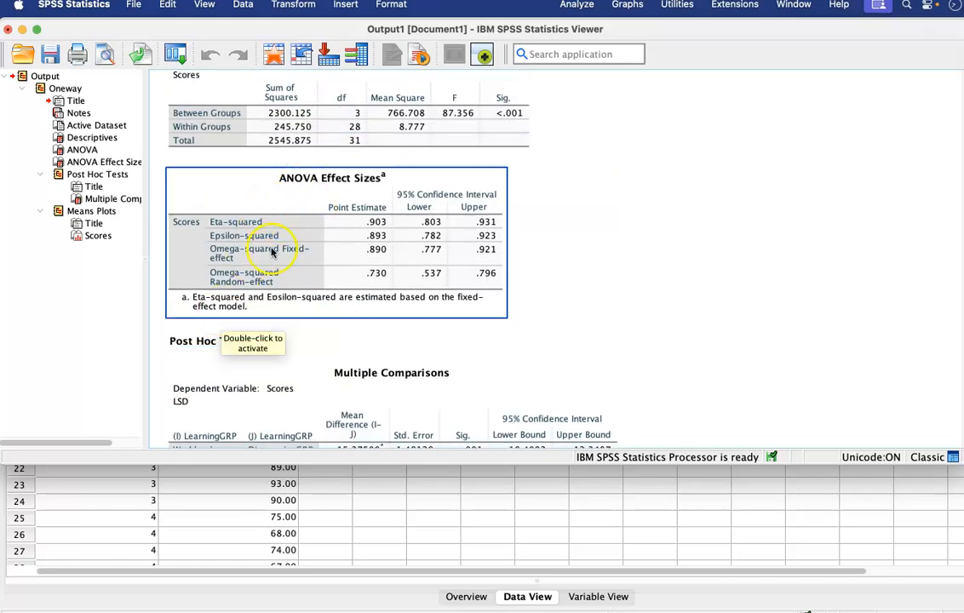
pyautogui.click(275, 224)
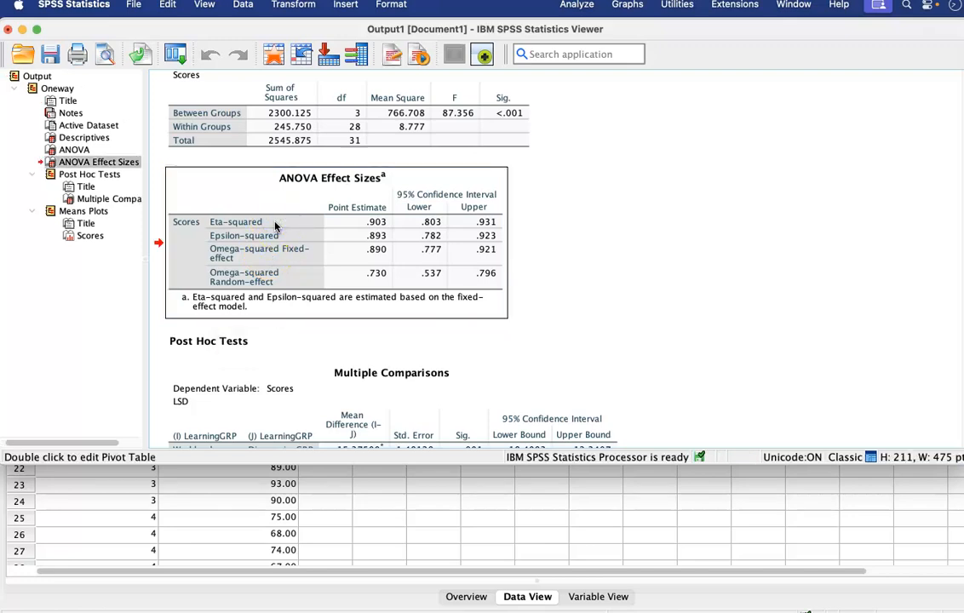
pyautogui.press('Delete')
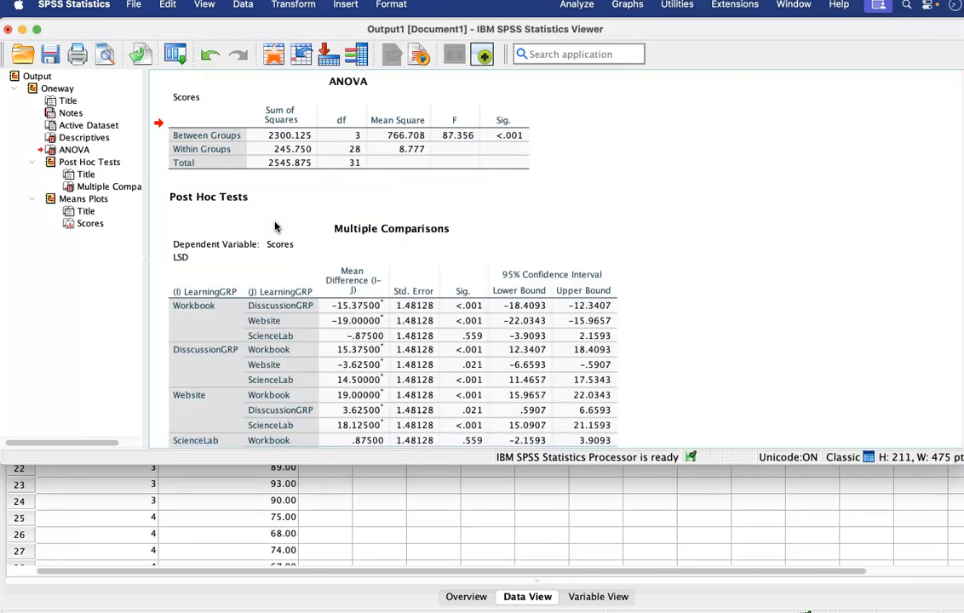
# Step: Review the remaining output from the Descriptives table through the post hoc comparisons to the means plot of Scores by LearningGRP
pyautogui.scroll(2, 275, 227)
pyautogui.scroll(-3, 275, 227)
pyautogui.scroll(4, 276, 269)
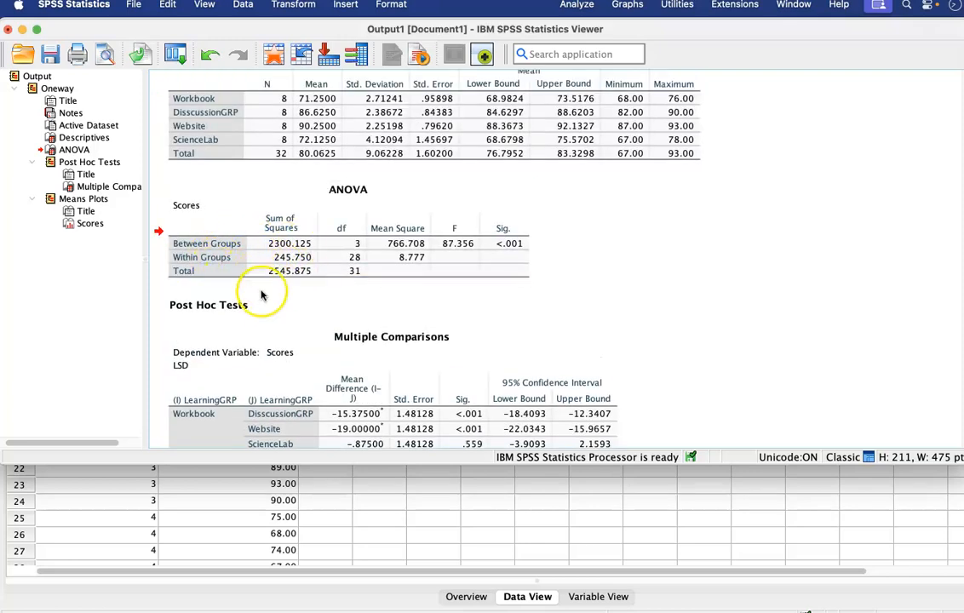
pyautogui.scroll(3, 262, 298)
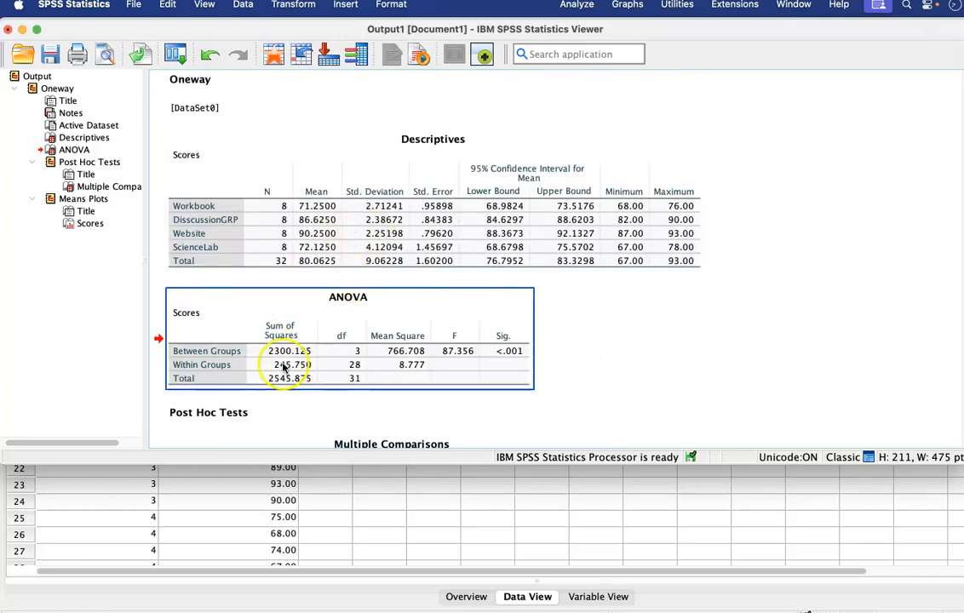
pyautogui.scroll(-1, 299, 399)
pyautogui.scroll(-10, 300, 400)
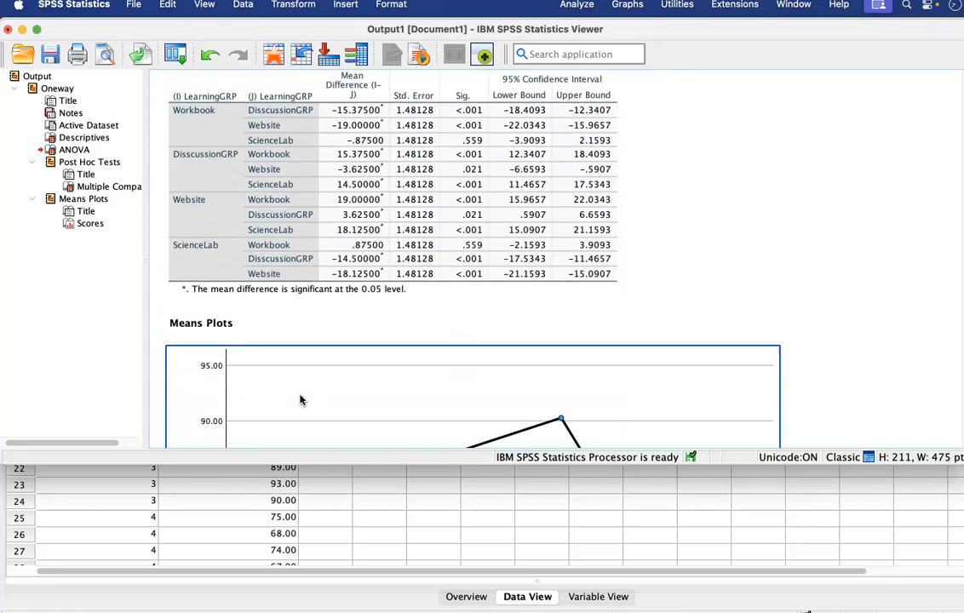
pyautogui.scroll(-7, 294, 298)
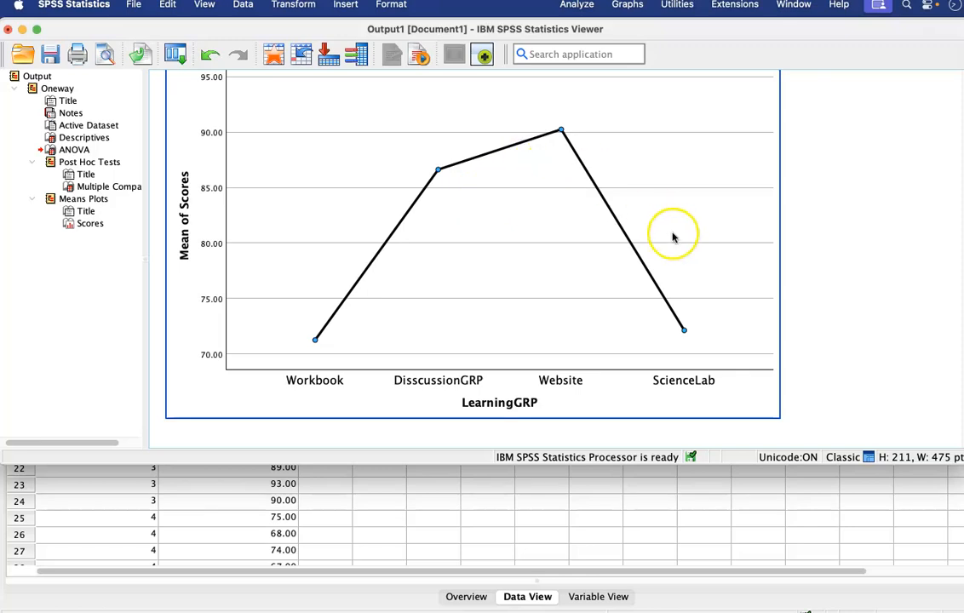
pyautogui.scroll(15, 834, 335)
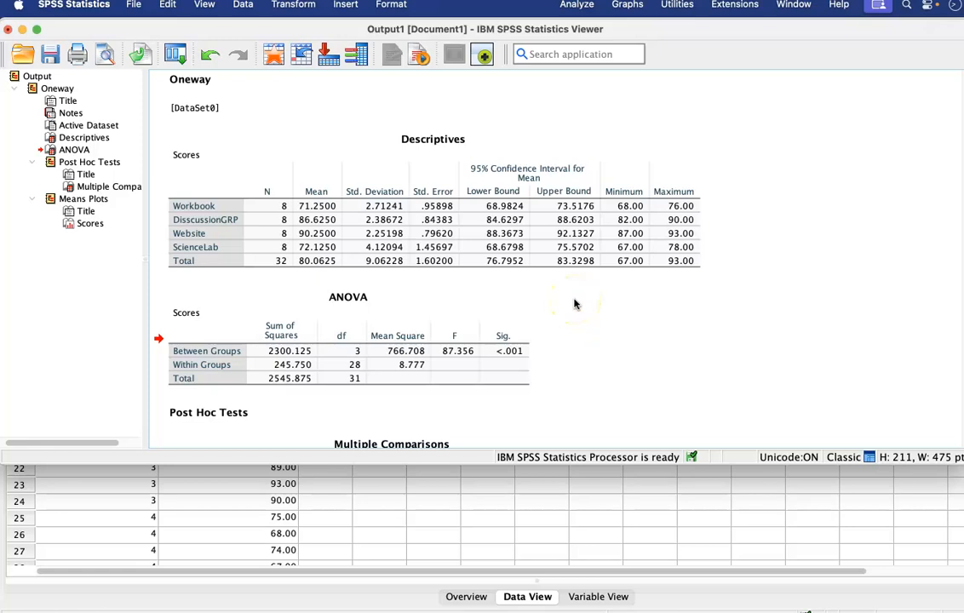
pyautogui.scroll(-15, 574, 304)
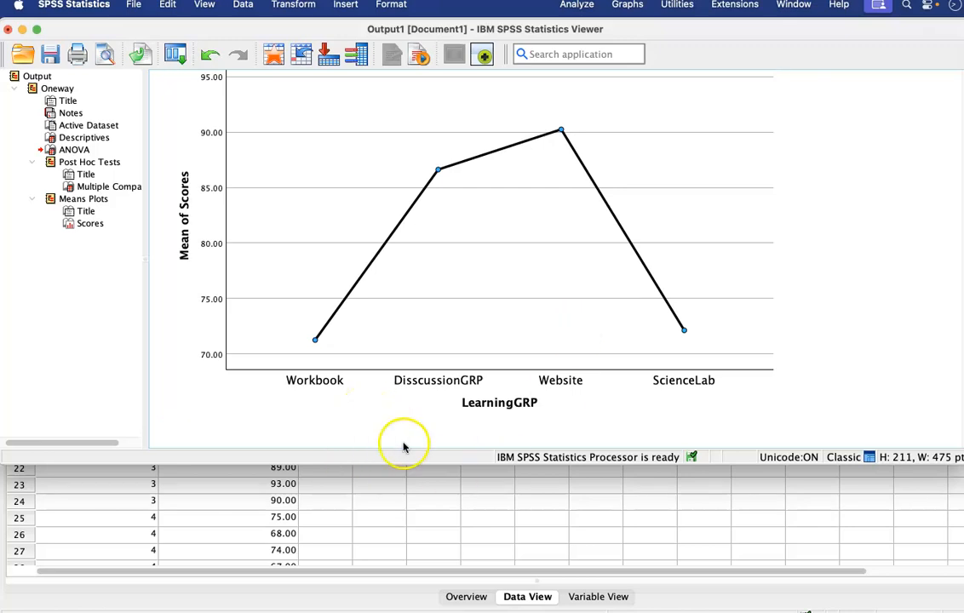
# Step: Switch to the ANOVA HMWK 1 document in Word and read the Supplement Group problem with its data table
pyautogui.click(366, 553)
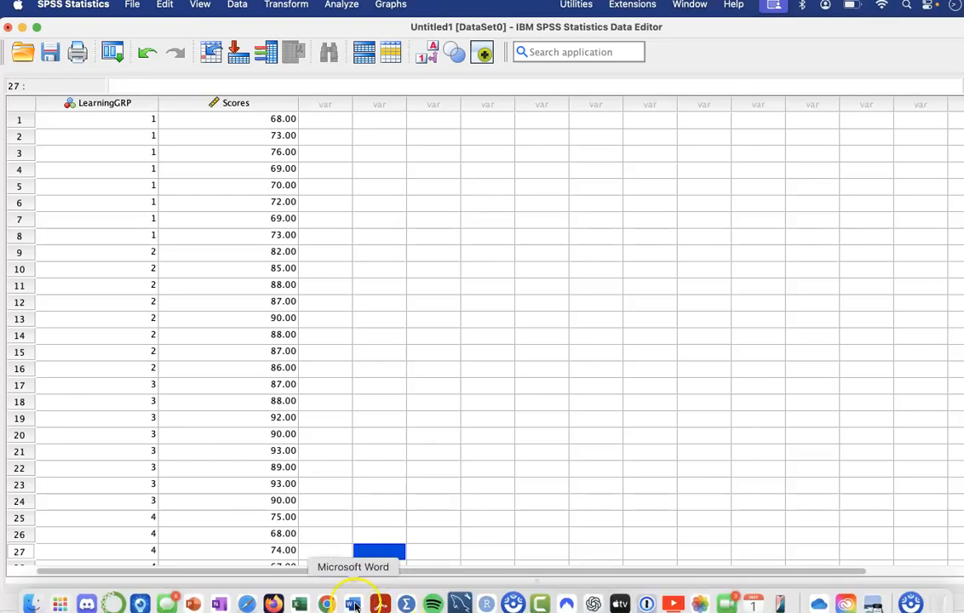
pyautogui.click(354, 603)
pyautogui.scroll(-5, 432, 408)
pyautogui.scroll(-20, 432, 408)
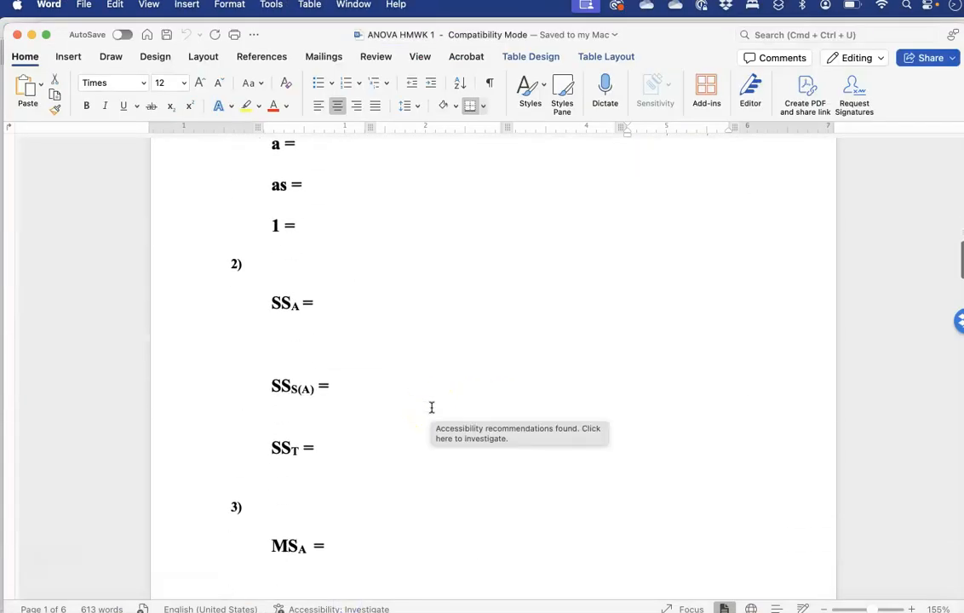
pyautogui.scroll(-3, 432, 408)
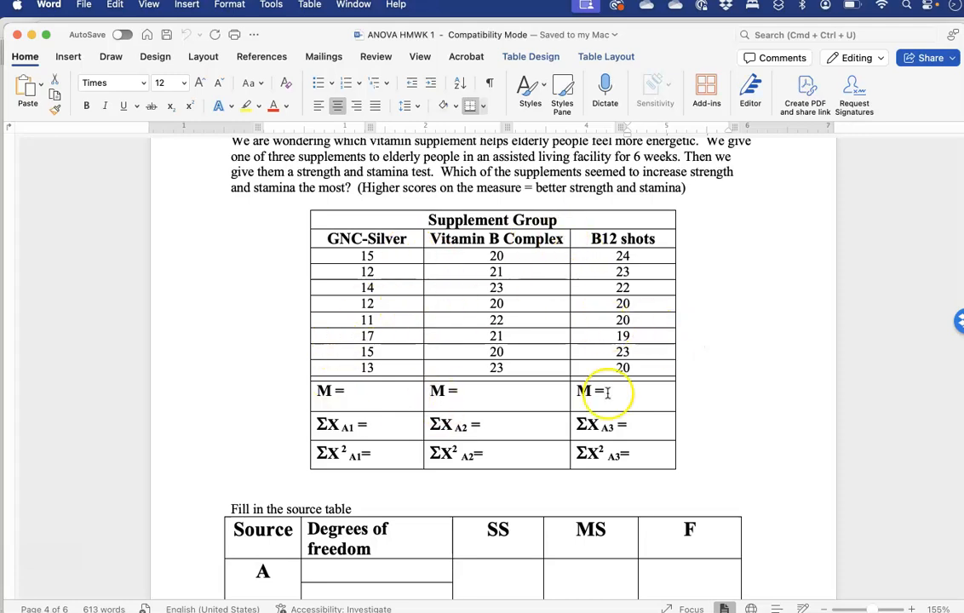
# Step: Return to the SPSS Data Editor and look through the LearningGRP and Scores data down to the last rows
pyautogui.moveTo(326, 604)
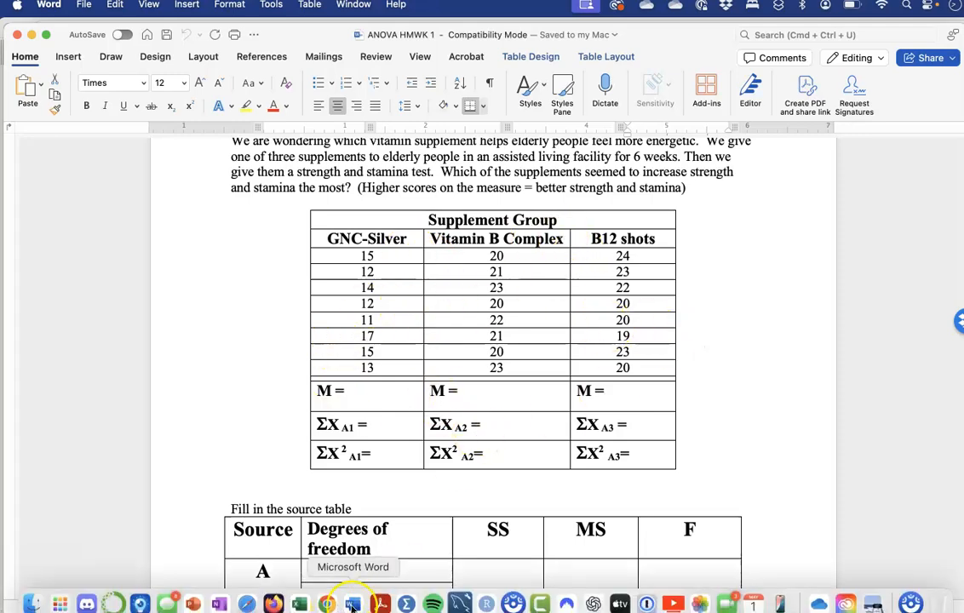
pyautogui.click(406, 604)
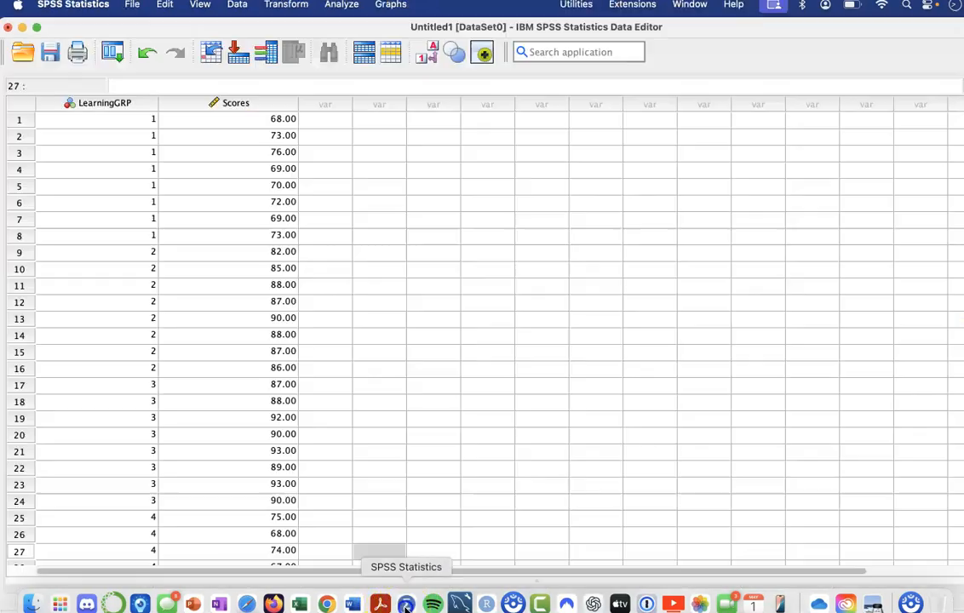
pyautogui.hscroll(1, 422, 412)
pyautogui.hscroll(-1, 421, 412)
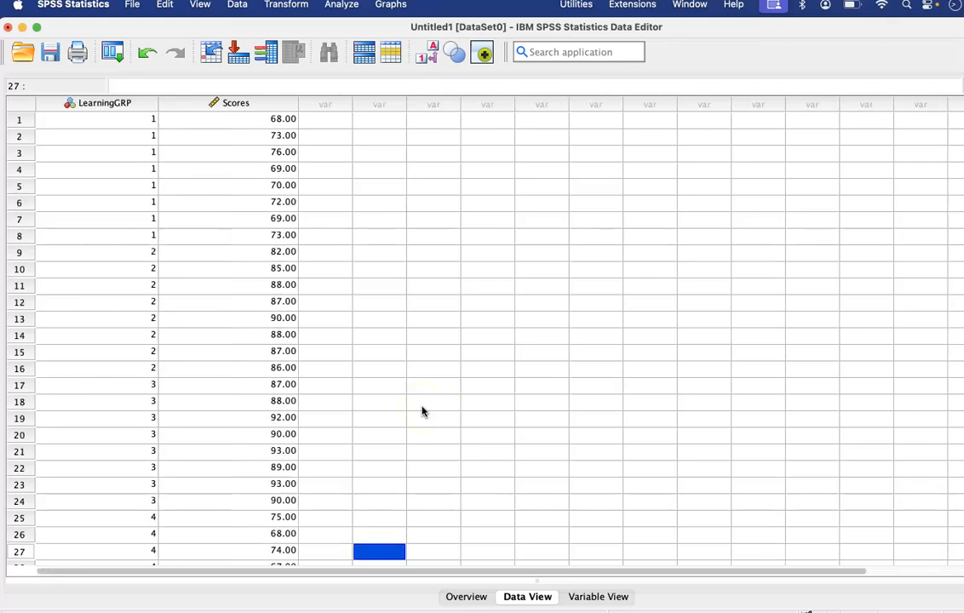
pyautogui.scroll(-5, 421, 412)
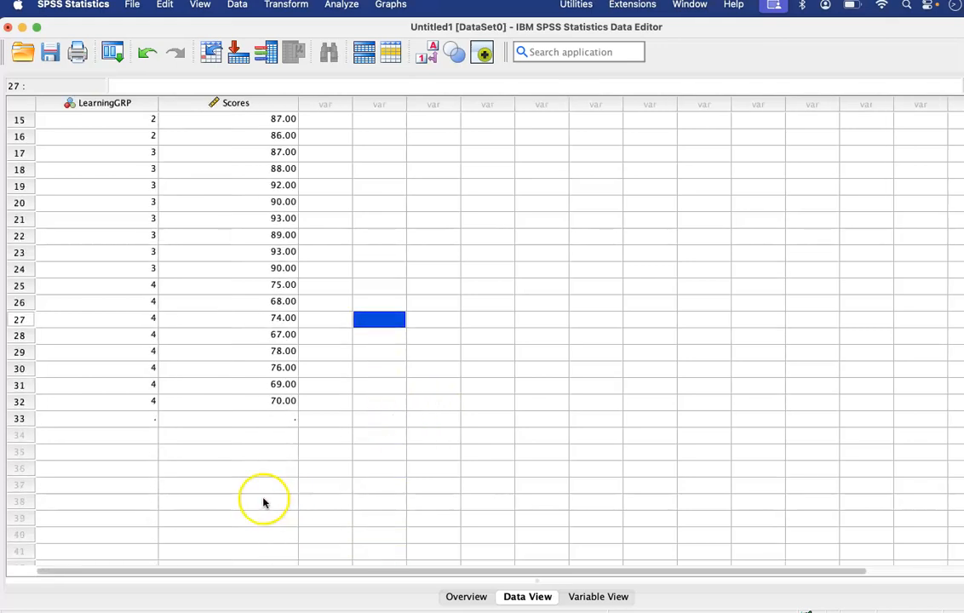